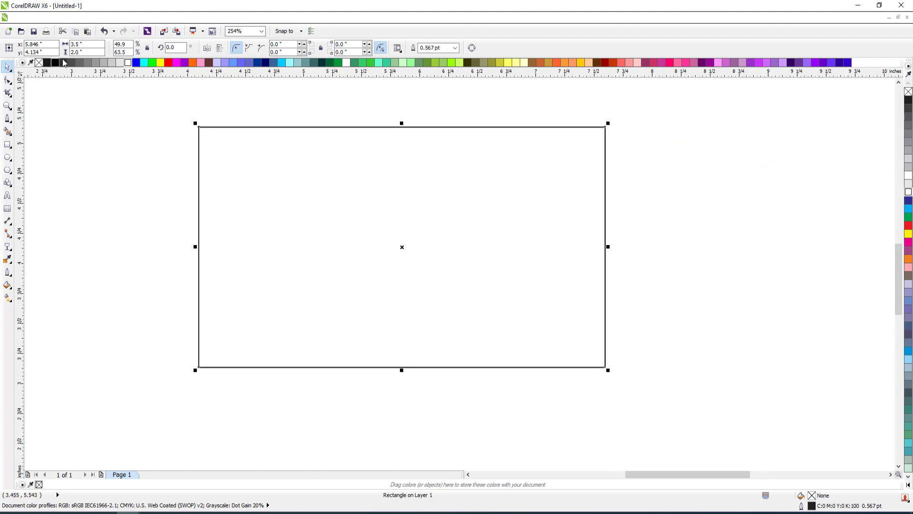
- Size a duplicate of the outer rectangle to 3.25 by 1.75 inches as a centred inner frame
click(85, 46)
text(3)
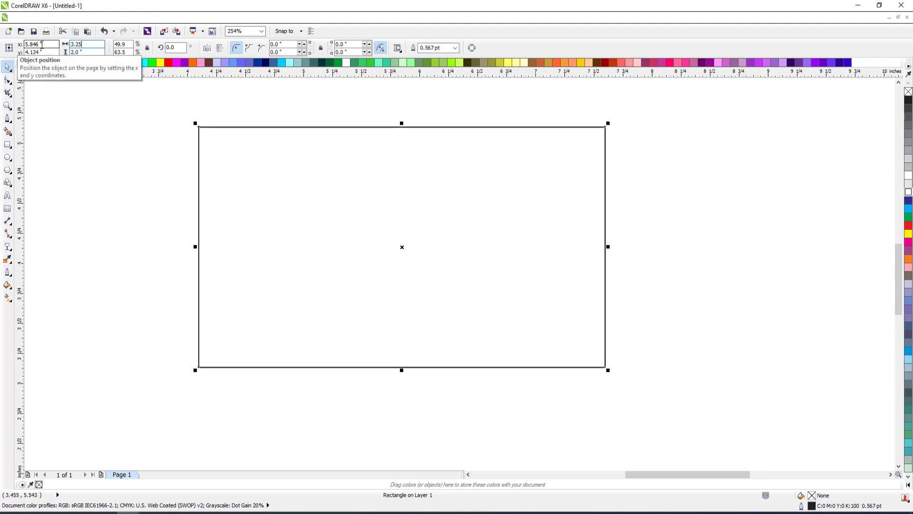
text(1.75)
key(Return)
click(164, 138)
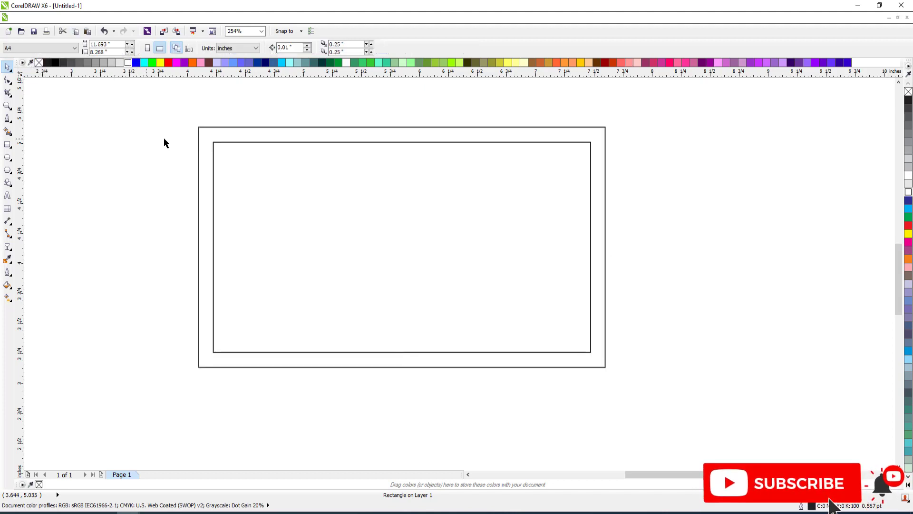
- Make a full-height copy of the outer rectangle, narrowed toward its left edge to about 1.175 inches wide
click(307, 137)
click(303, 145)
scroll(304, 145, down, 1)
key(F2)
drag(136, 116, 645, 315)
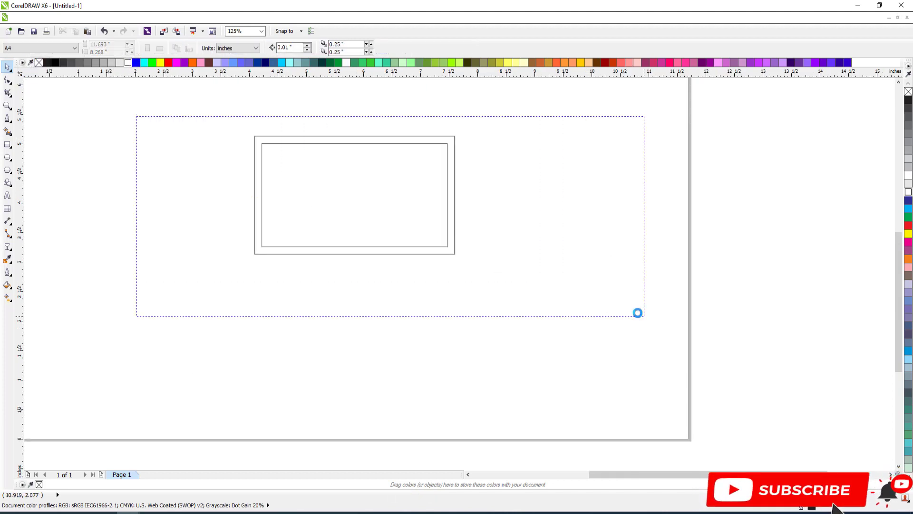
click(520, 138)
drag(570, 237, 343, 238)
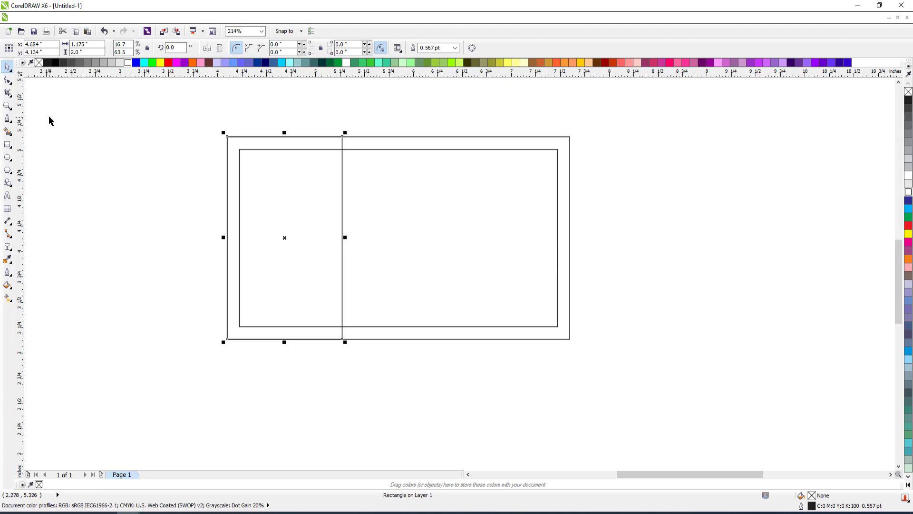
- Squash a copy of the narrow left panel into a bar about 0.026 inches high at mid-height, filled red without outline
click(266, 132)
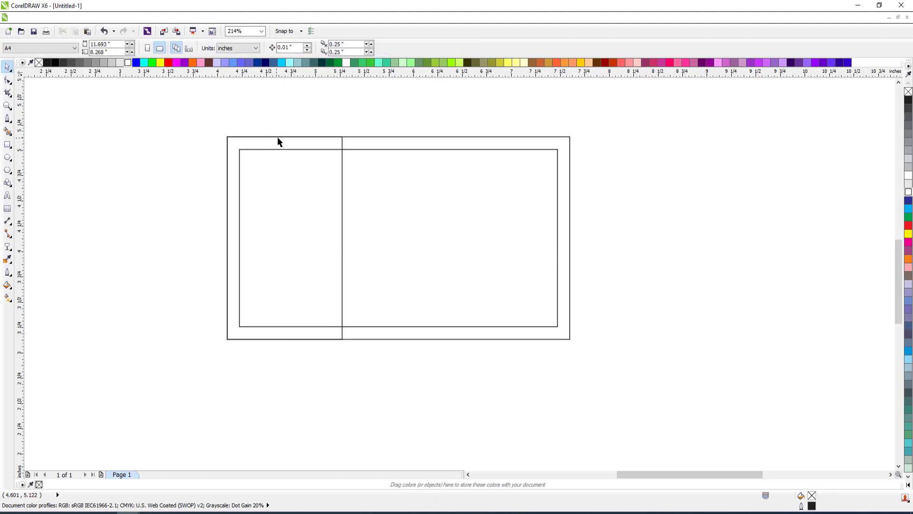
click(287, 135)
drag(284, 133, 284, 236)
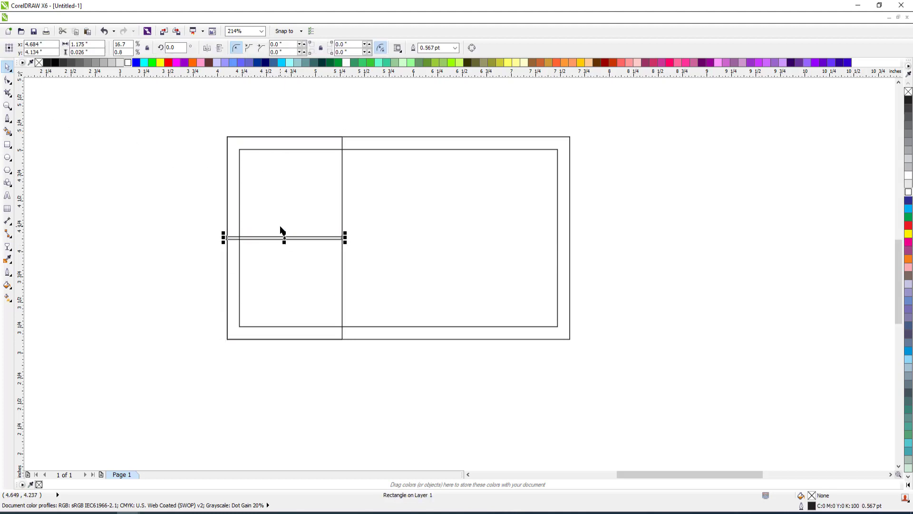
click(908, 225)
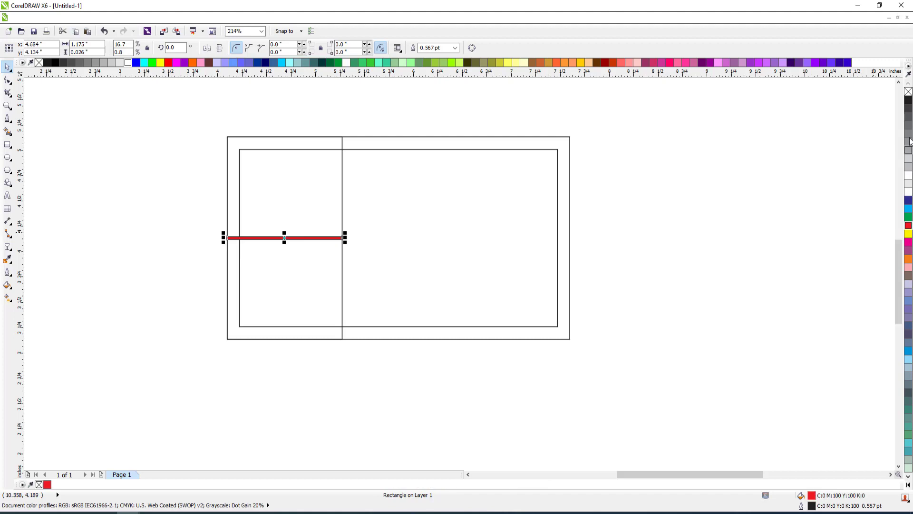
right_click(908, 92)
- Convert the narrow left panel to curves and add a node on its right edge level with the red bar
key(F2)
drag(261, 212, 458, 277)
key(Escape)
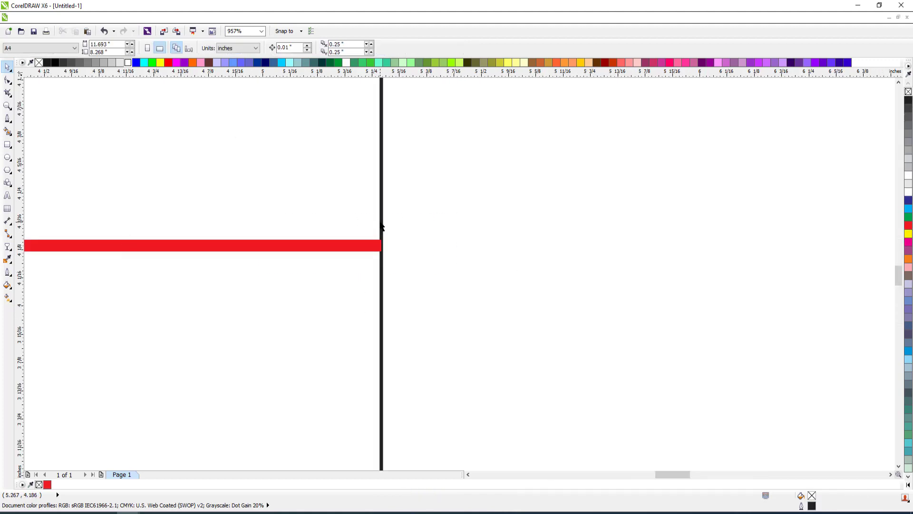
click(380, 245)
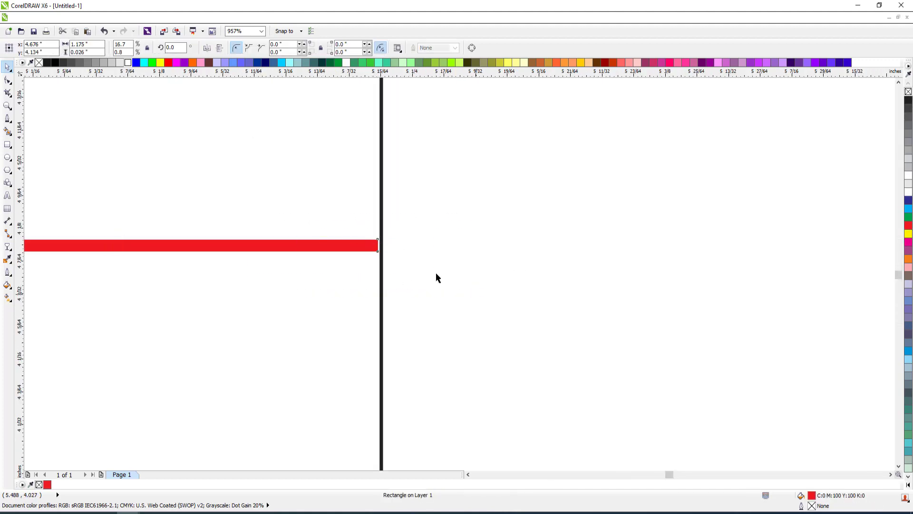
scroll(438, 278, up, 4)
click(447, 151)
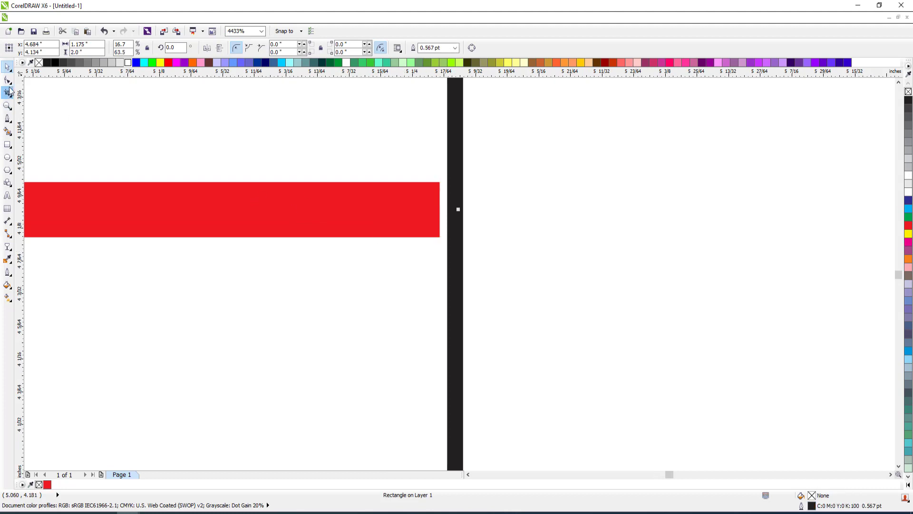
key(F10)
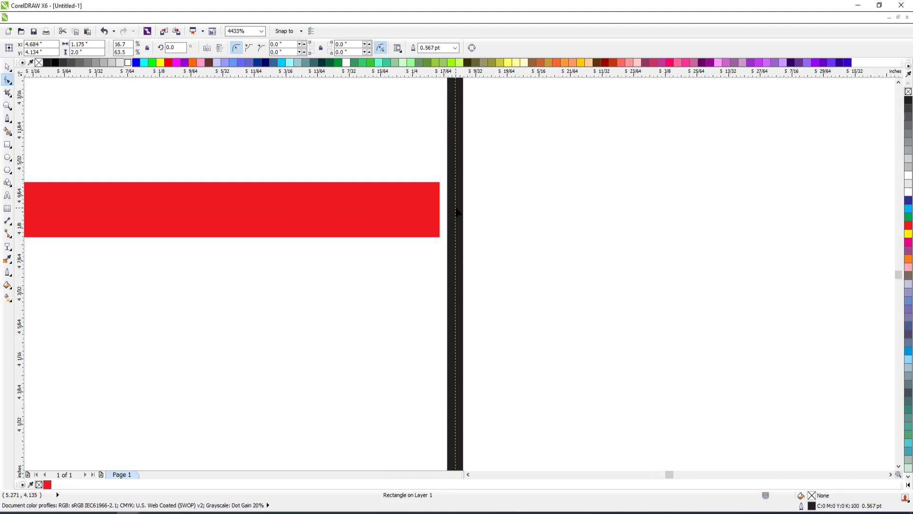
click(456, 210)
click(456, 213)
scroll(456, 213, down, 6)
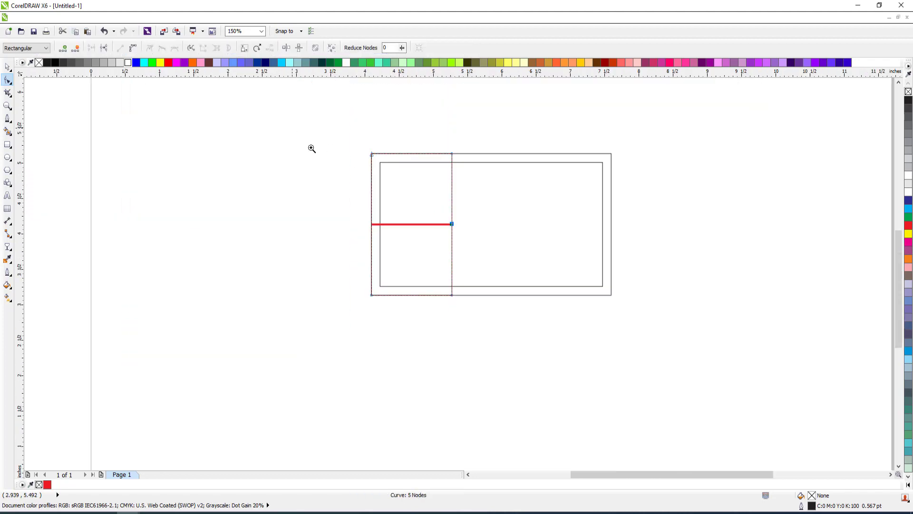
- Delete the red guide bar from the left panel
drag(299, 133, 549, 322)
scroll(435, 281, down, 1)
key(F2)
drag(275, 185, 591, 374)
key(space)
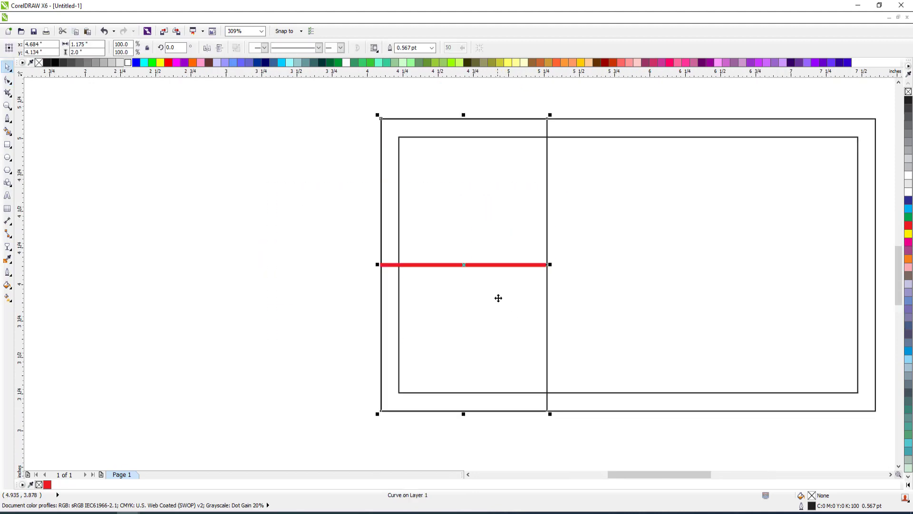
drag(319, 246, 600, 264)
key(Delete)
- Pull the left panel's mid-edge node outward into a point, making the shape about 1.687 inches wide
click(547, 258)
key(F10)
key(space)
key(space)
key(space)
key(F3)
key(F2)
drag(383, 165, 747, 365)
key(Escape)
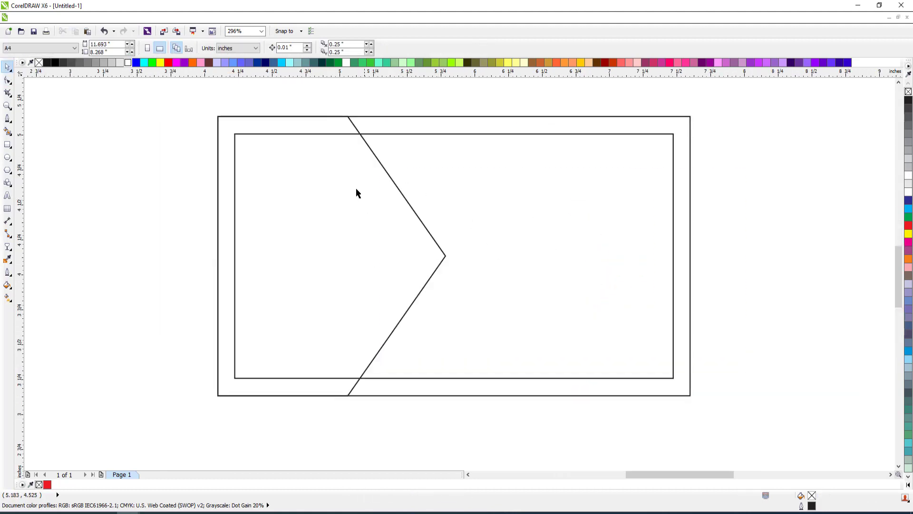
click(351, 121)
key(Escape)
click(351, 121)
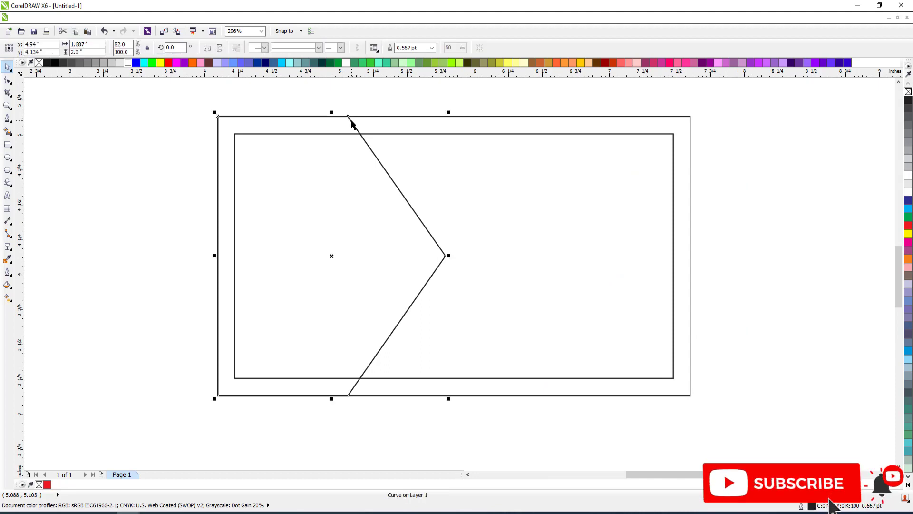
- Make a copy of the outer rectangle in its upper-left corner, resized to about 1.308 by 0.268 inches
scroll(351, 120, down, 1)
key(F2)
drag(176, 112, 567, 291)
key(Escape)
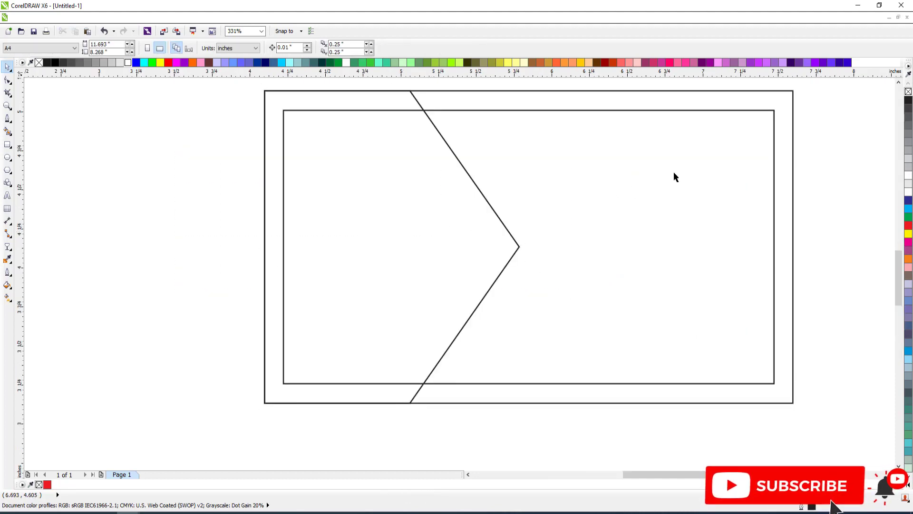
click(793, 241)
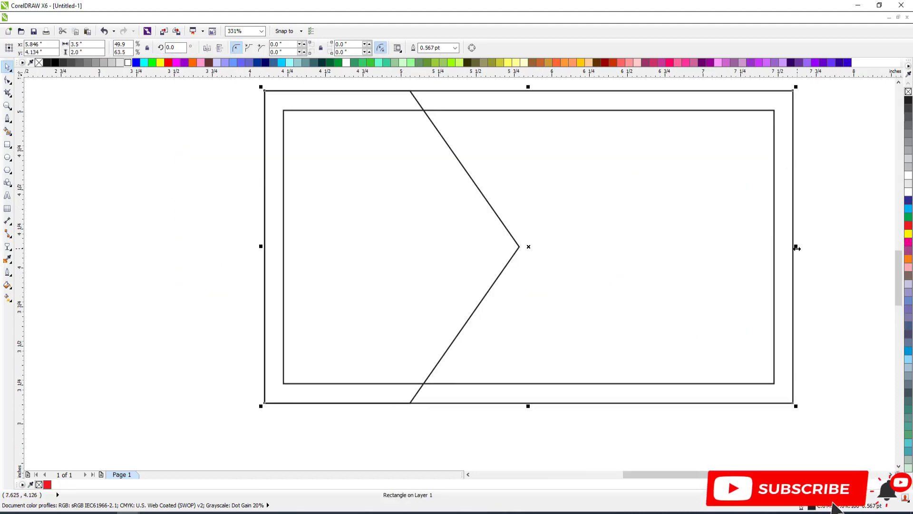
drag(794, 247, 466, 235)
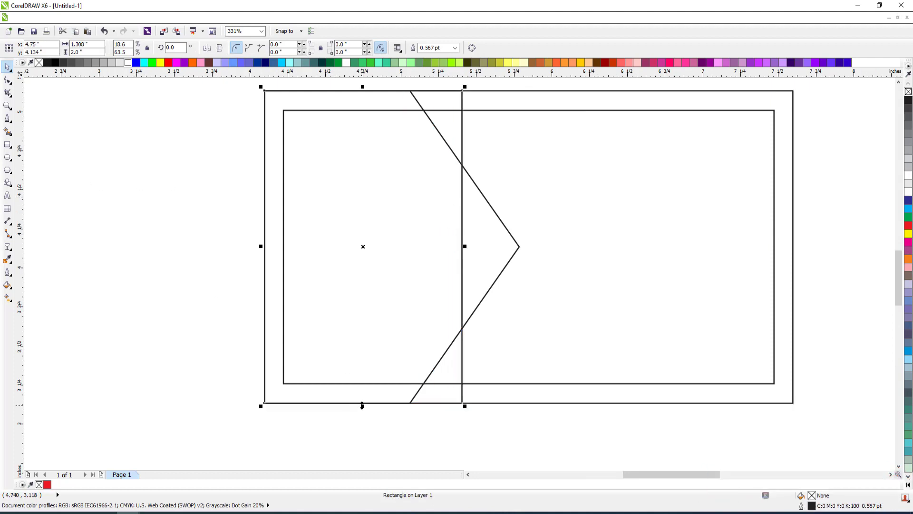
drag(363, 406, 386, 119)
scroll(377, 138, down, 3)
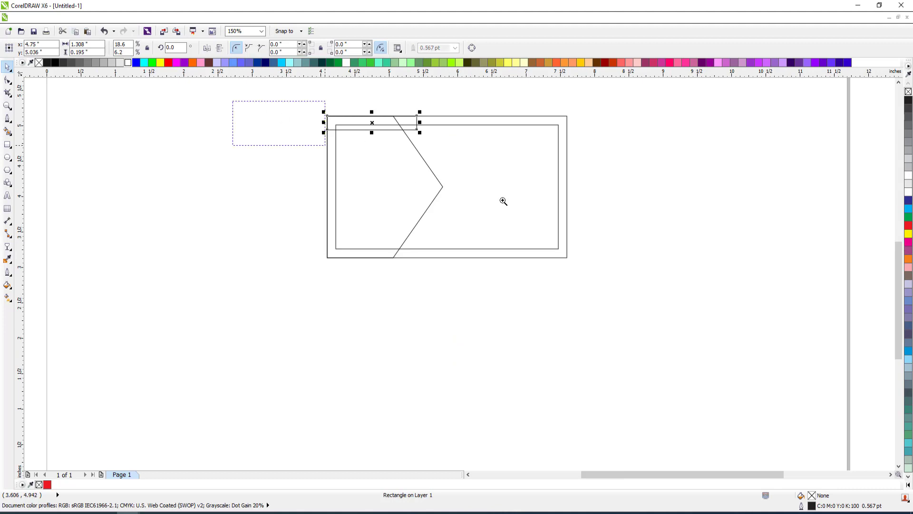
drag(503, 201, 591, 216)
drag(363, 207, 362, 217)
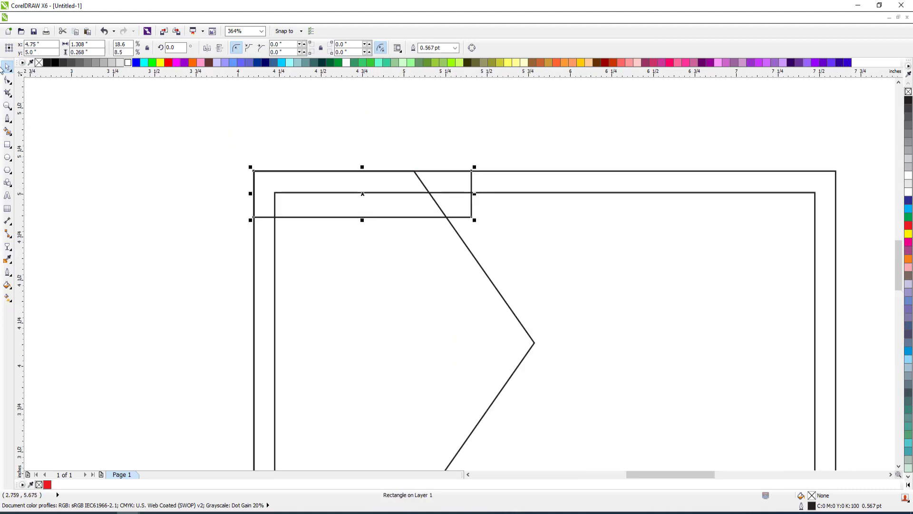
- Convert the small corner rectangle to curves and delete its lower-left node to form a triangle
click(7, 82)
key(ctrl+q)
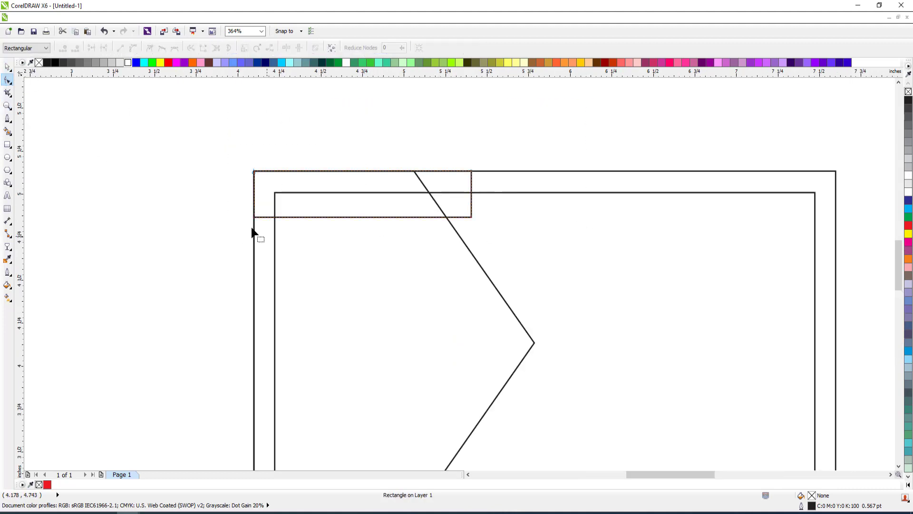
click(254, 217)
key(Delete)
key(Delete)
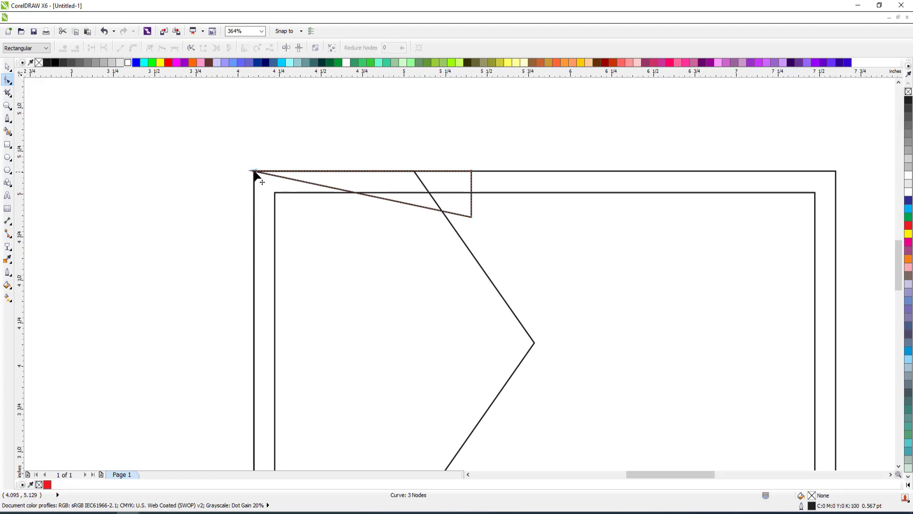
- Slide the triangle's left corner inward along the card's upper edge until the triangle is about 0.953 inches wide
drag(254, 172, 613, 283)
scroll(413, 190, down, 2)
key(F2)
key(space)
key(space)
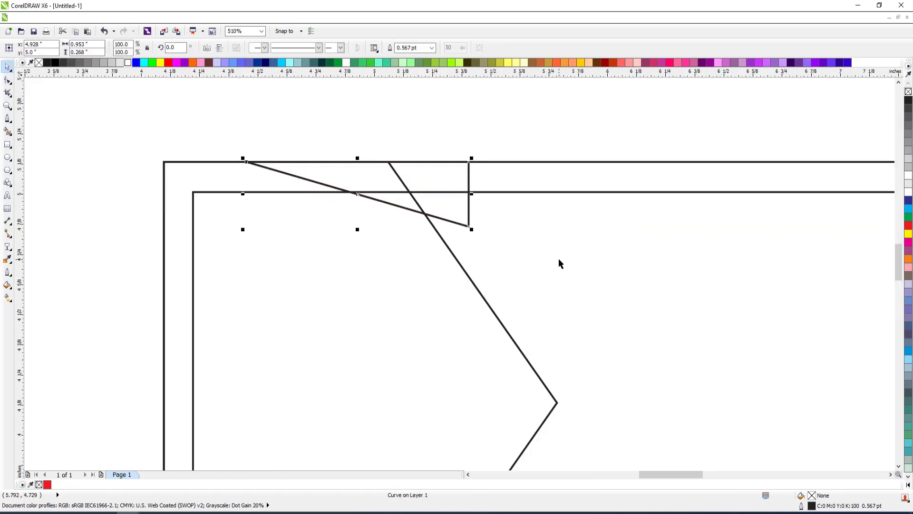
click(555, 256)
scroll(441, 220, down, 1)
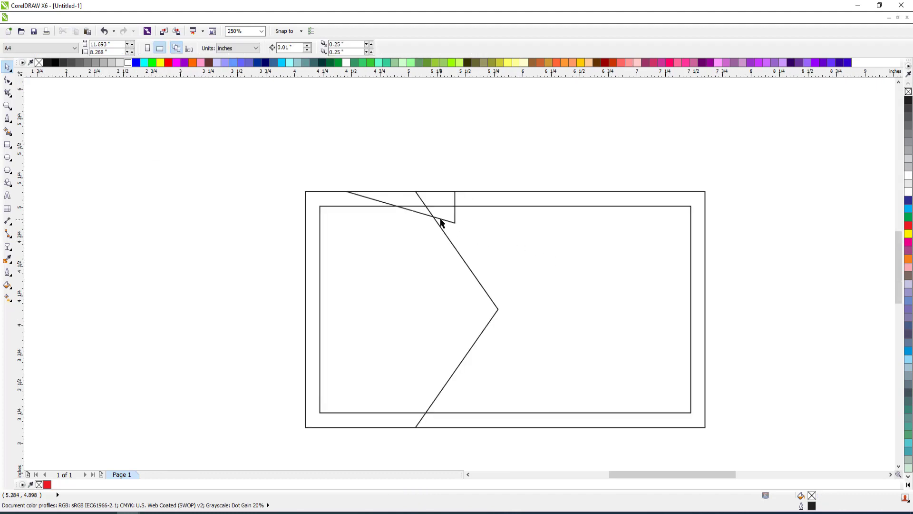
- Duplicate the triangle and move the copy's left corner to where its sloping side crosses the pointed panel's edge
key(F2)
mouse_move(196, 169)
mouse_down()
mouse_move(673, 416)
mouse_move(668, 428)
mouse_move(718, 438)
mouse_up()
click(452, 143)
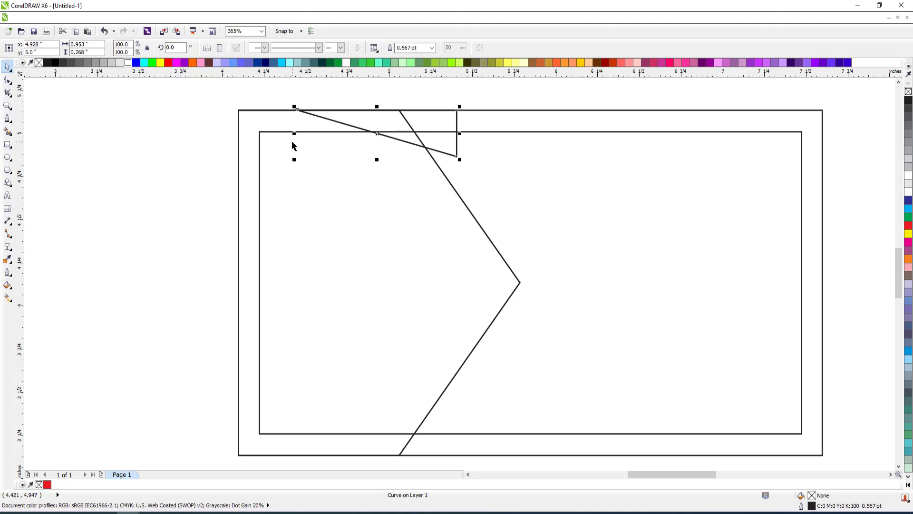
click(8, 81)
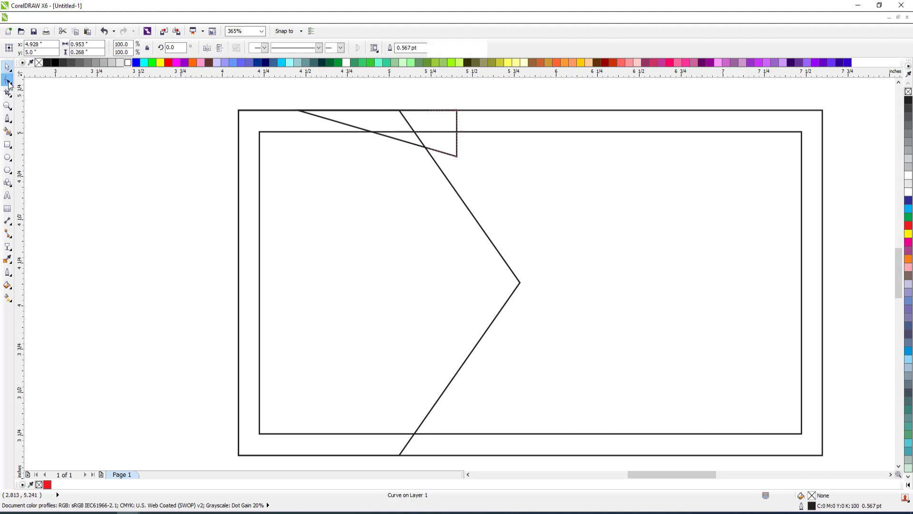
click(8, 81)
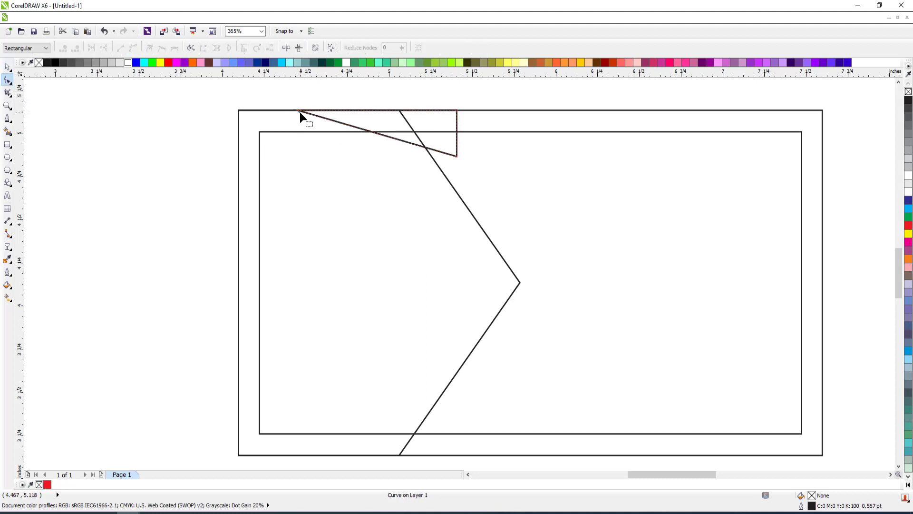
drag(299, 111, 429, 161)
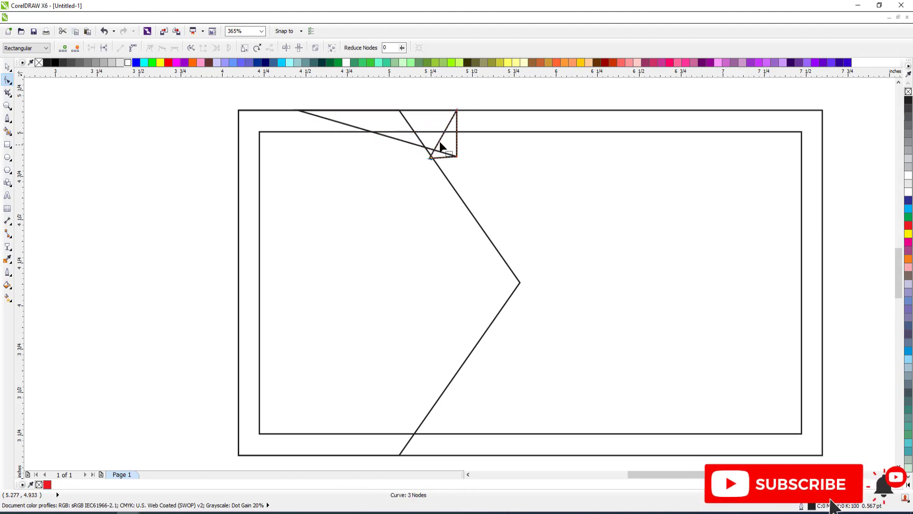
scroll(459, 145, up, 2)
drag(339, 221, 327, 181)
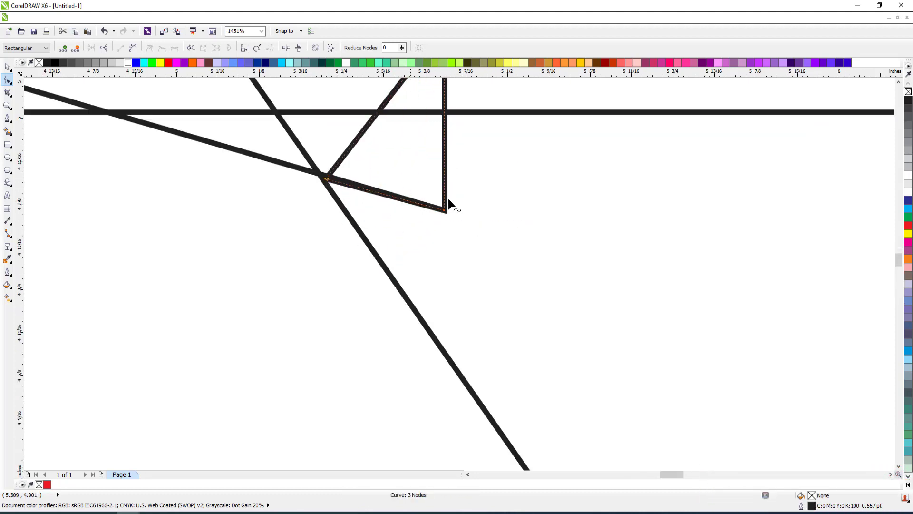
- Move the triangle copy's upper-right corner down to the pointed panel's slanted edge and align the corners with that edge
scroll(449, 203, down, 2)
drag(458, 156, 458, 244)
key(F2)
drag(363, 167, 541, 312)
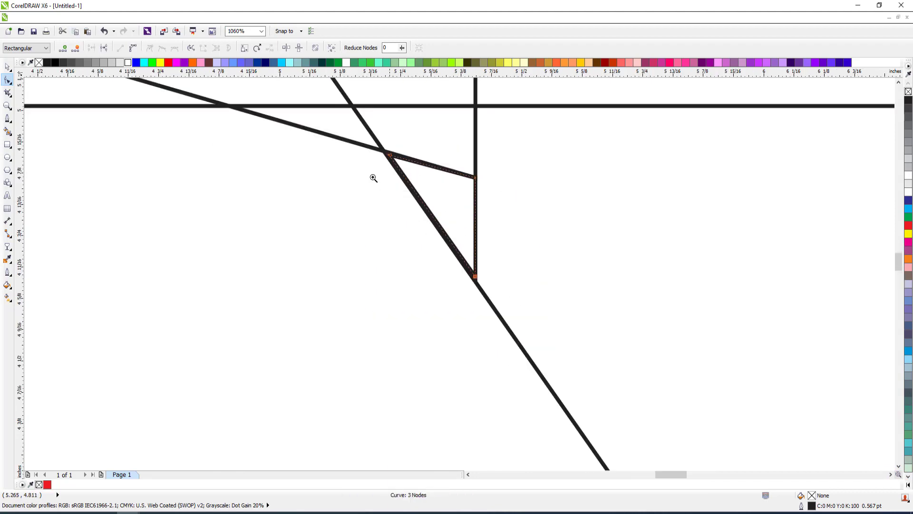
drag(346, 138, 596, 370)
drag(469, 314, 470, 320)
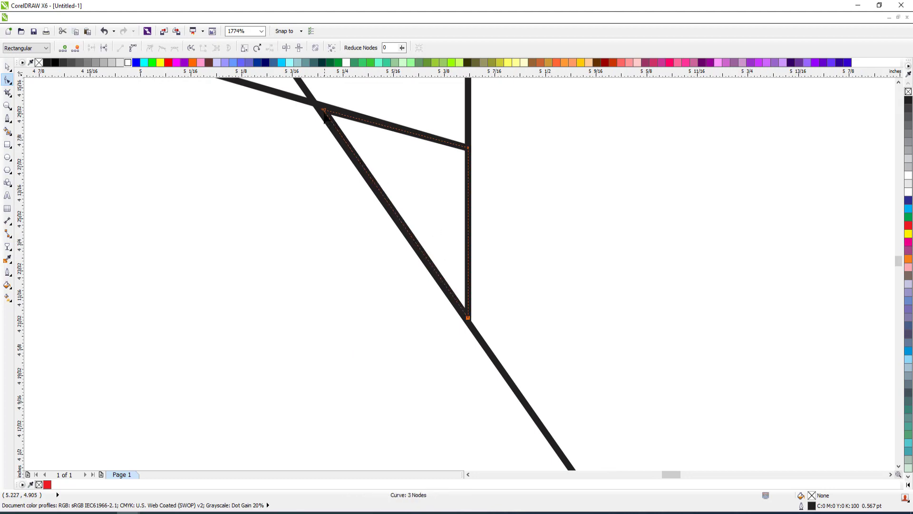
drag(323, 110, 318, 105)
- Fill the pointed left panel with dark green (#006633)
key(F3)
key(F3)
key(F3)
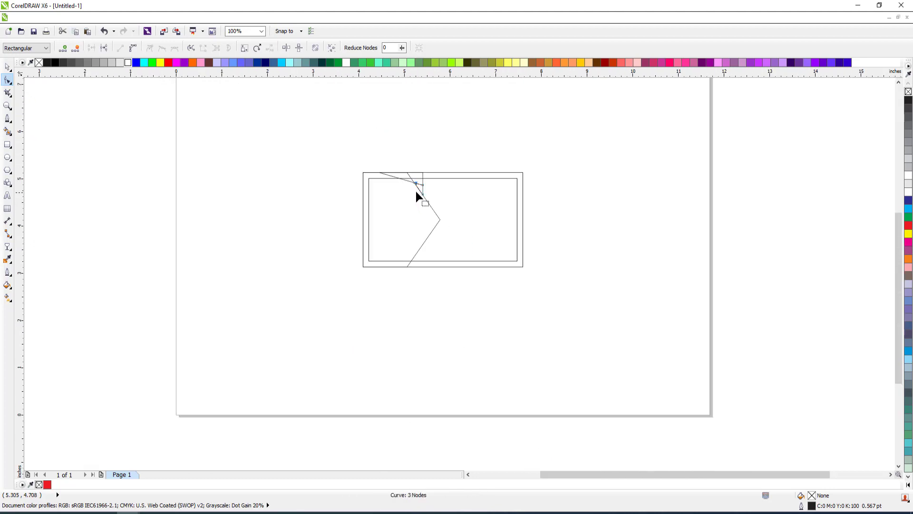
key(F2)
drag(310, 149, 566, 327)
key(space)
key(Escape)
click(430, 201)
key(Escape)
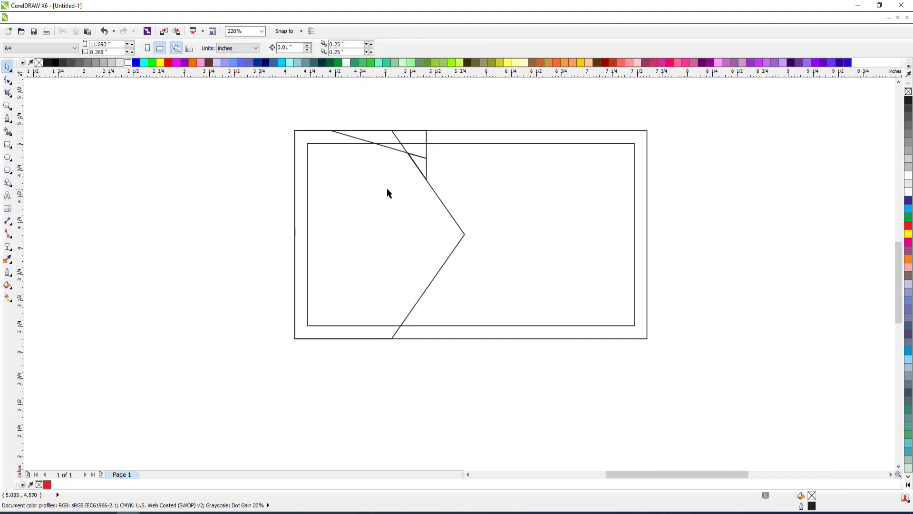
click(309, 135)
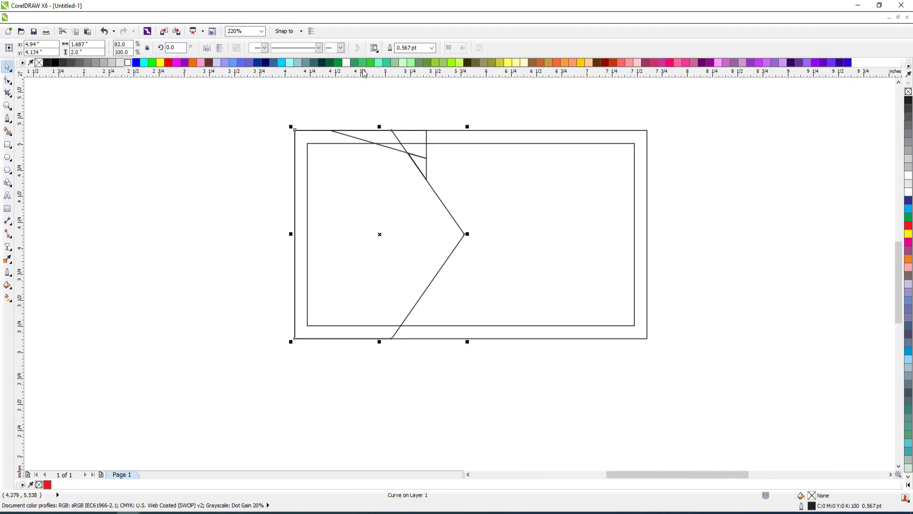
click(329, 62)
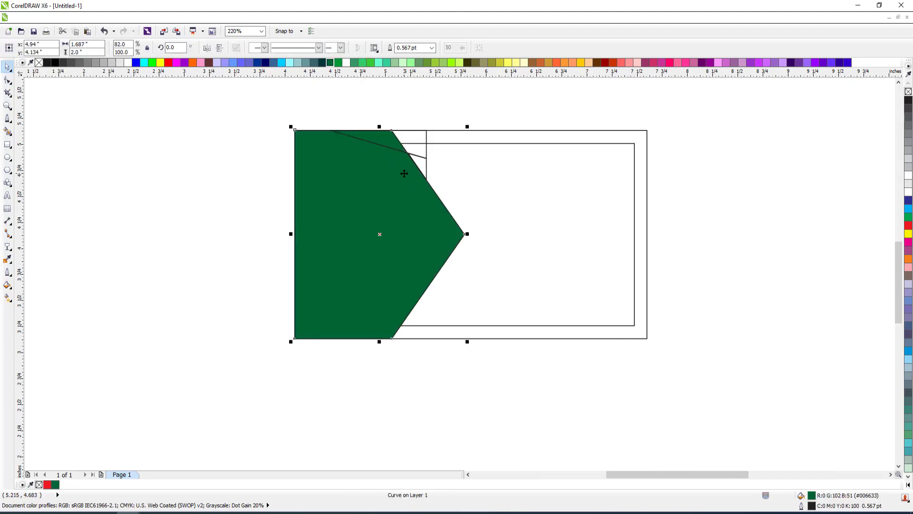
- Extend the upper triangle's left corner along the card's upper edge almost to the card's corner, making it about 1.264 inches wide
key(Escape)
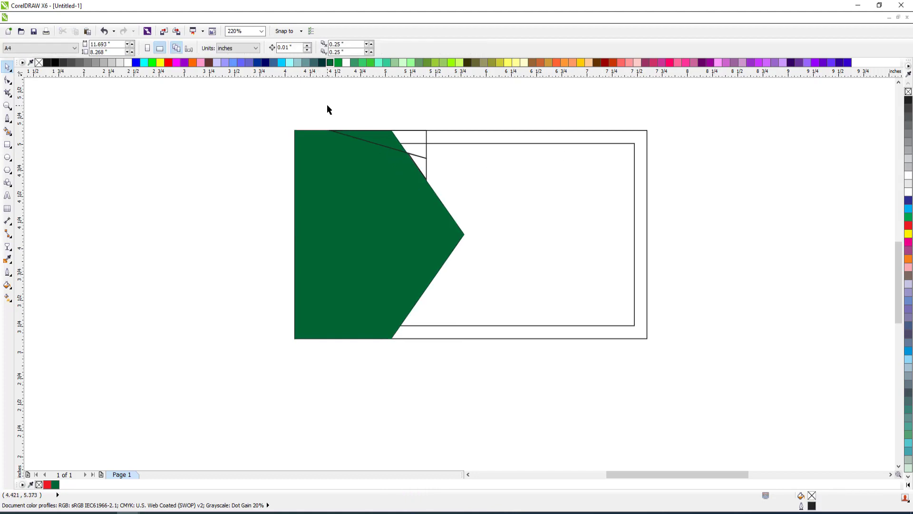
drag(327, 106, 570, 244)
key(Escape)
key(F2)
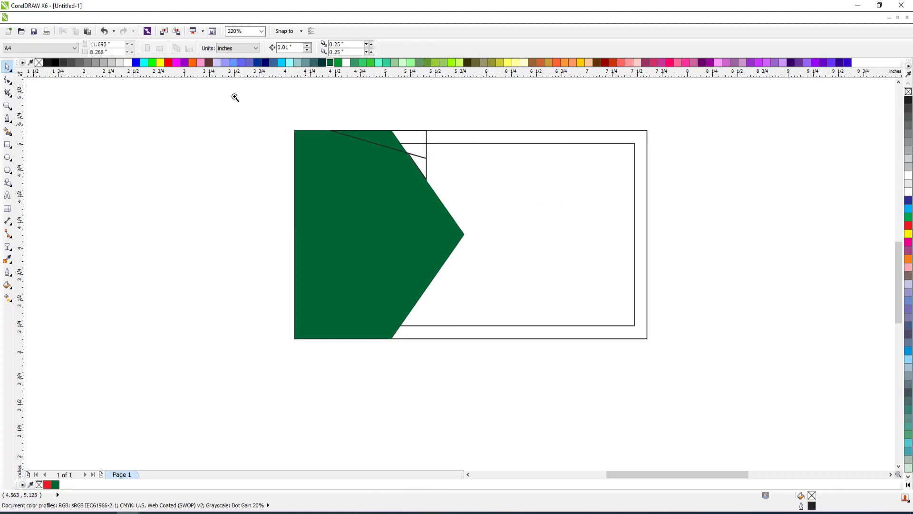
drag(234, 96, 544, 234)
click(440, 210)
key(F10)
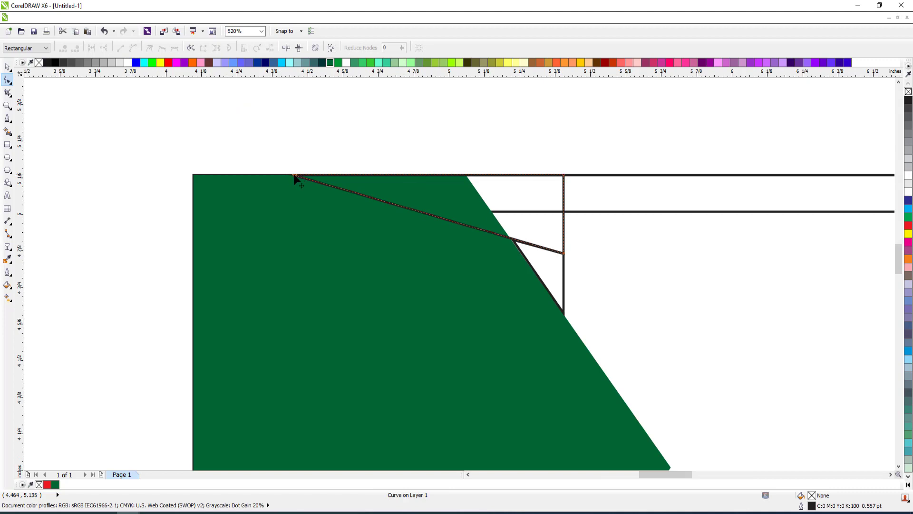
drag(294, 177, 206, 175)
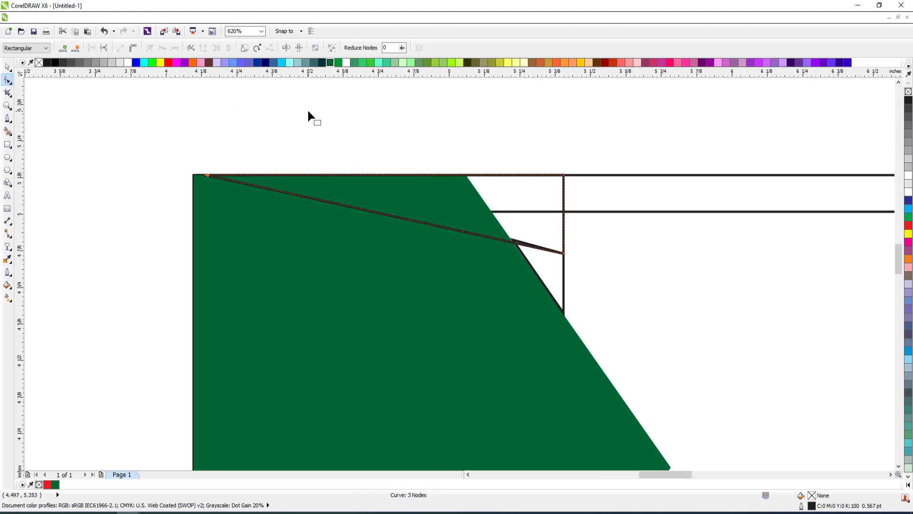
- Fill the large upper triangle with medium green (#009933) and remove its outline
click(369, 62)
right_click(909, 92)
key(space)
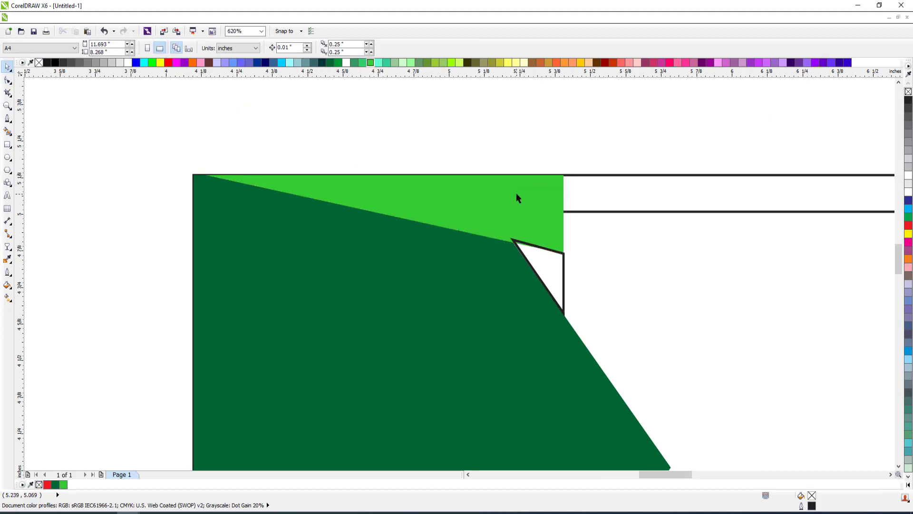
click(354, 62)
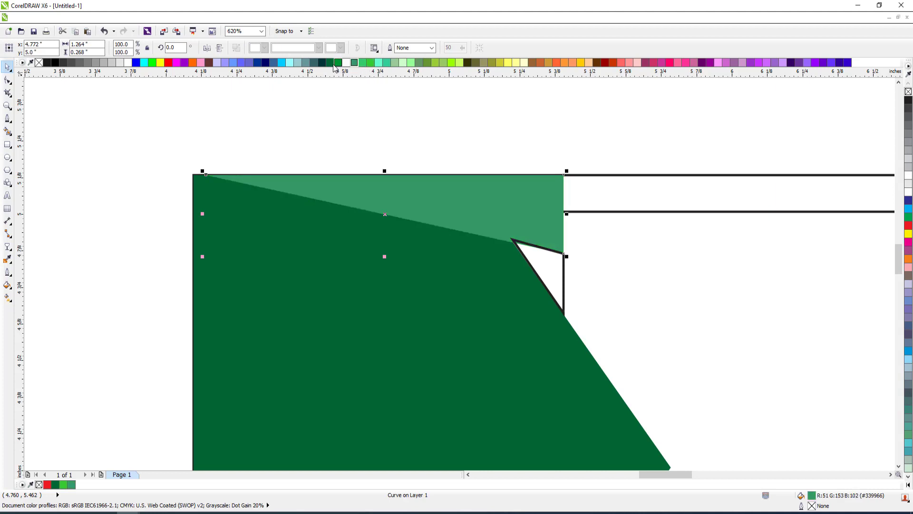
click(338, 63)
click(410, 105)
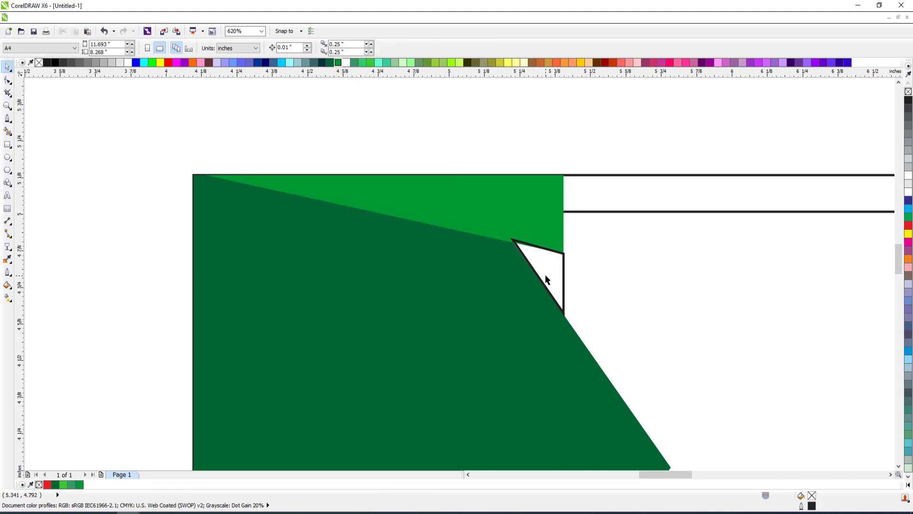
- Fill the small fold triangle with light green (#33CC33), remove its outline, and place the large triangle in front of it
click(564, 270)
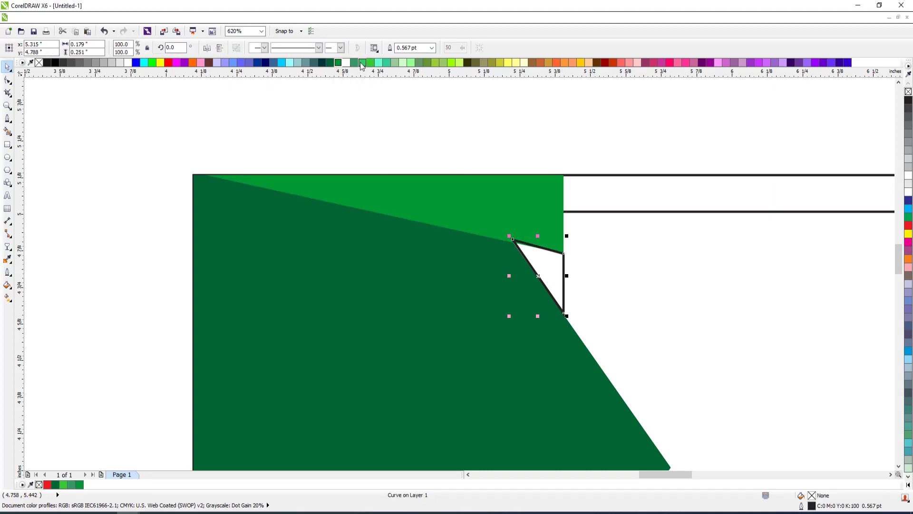
click(370, 62)
click(498, 196)
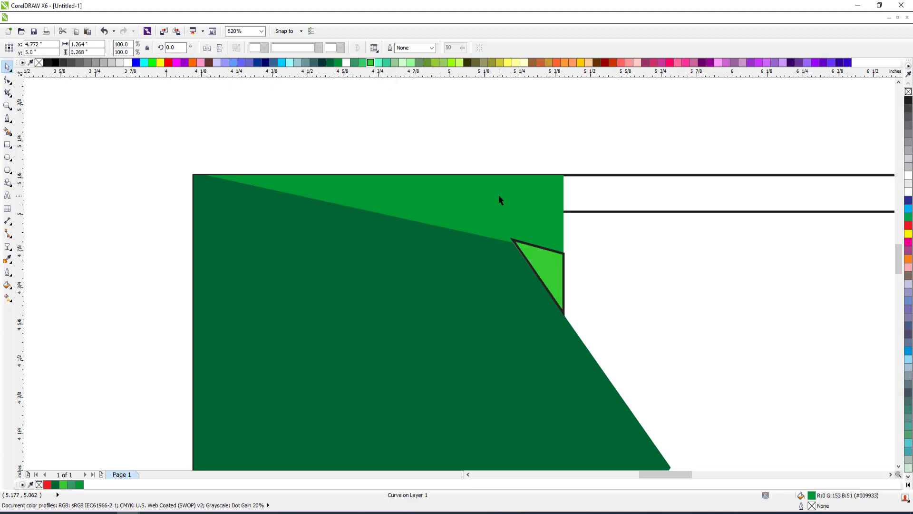
click(546, 273)
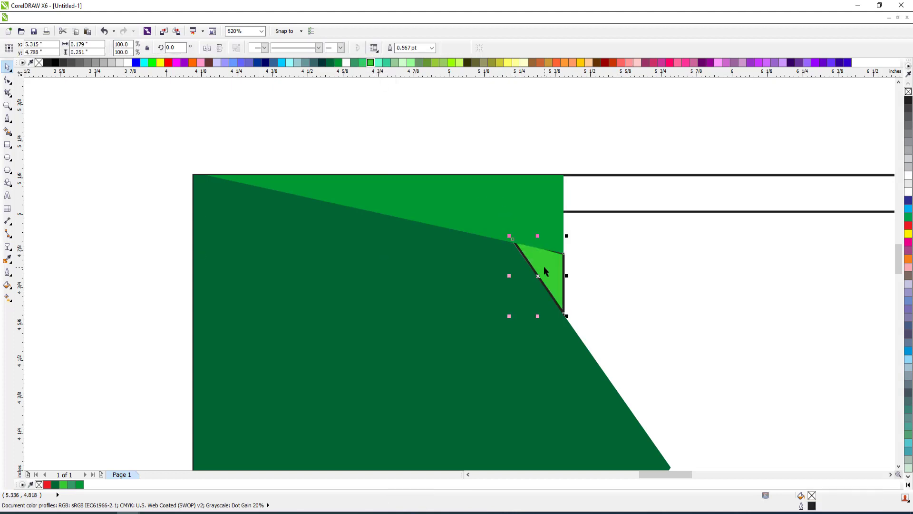
right_click(909, 91)
click(828, 96)
scroll(500, 265, up, 3)
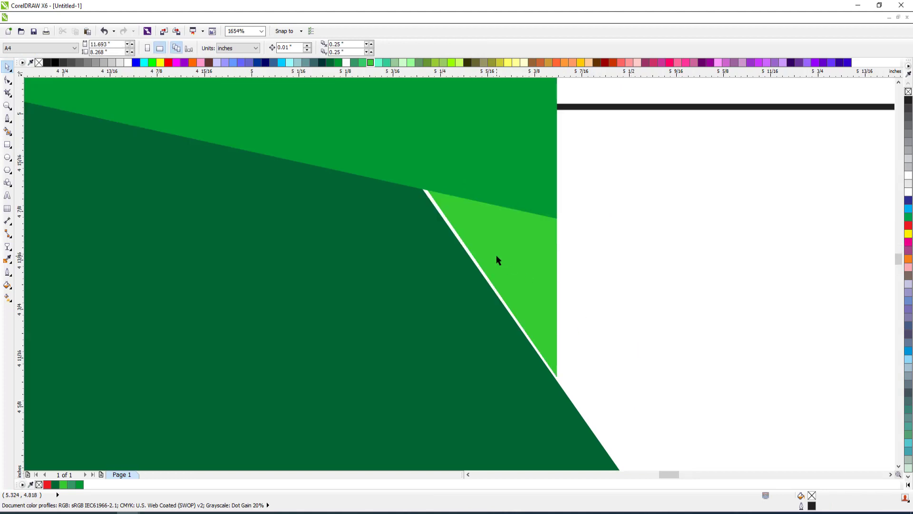
- Move the small fold triangle's inner and lower corners onto the pointed panel's slanted edge to close the white gap
click(496, 256)
key(F10)
scroll(448, 184, up, 3)
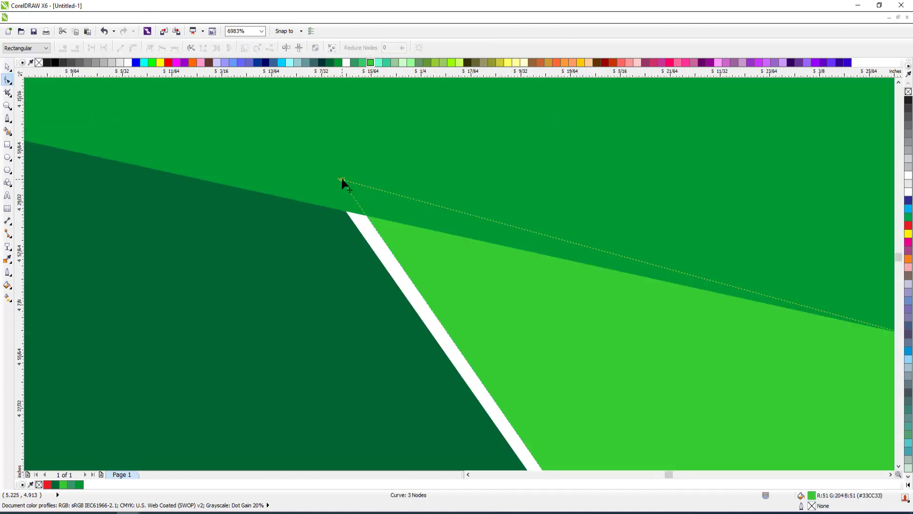
drag(342, 178, 344, 210)
scroll(428, 240, down, 2)
key(F2)
drag(477, 372, 586, 436)
drag(535, 381, 537, 405)
key(space)
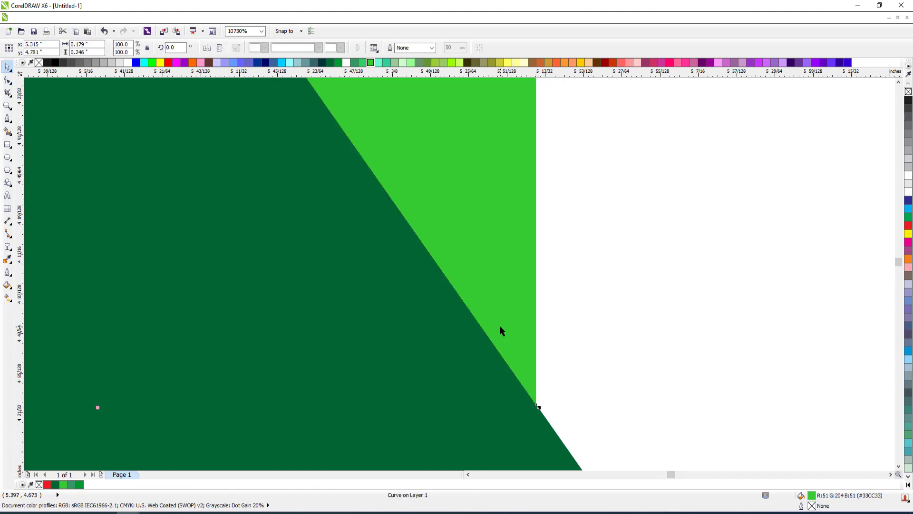
- Bring the 3.25 by 1.75 inch inner margin rectangle to the front of all shapes
scroll(501, 325, down, 5)
scroll(466, 257, down, 4)
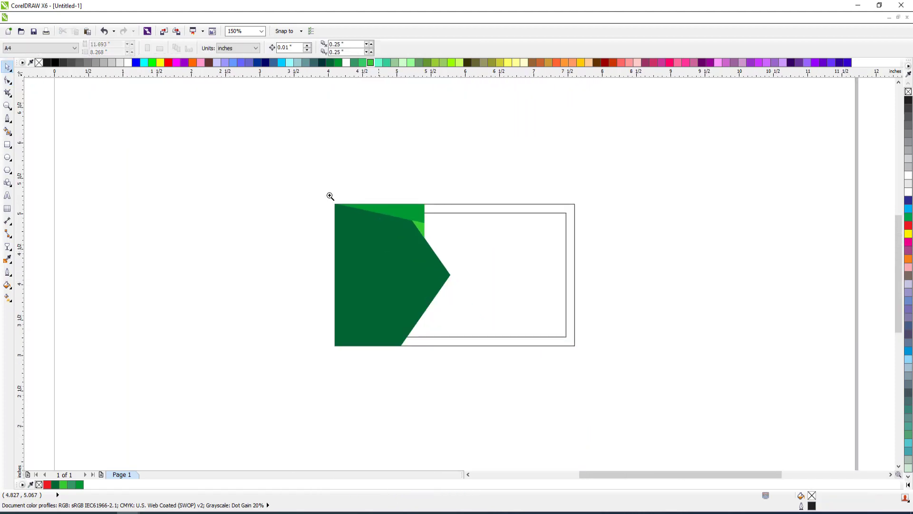
scroll(448, 261, up, 2)
click(592, 264)
key(shift+Page_Up)
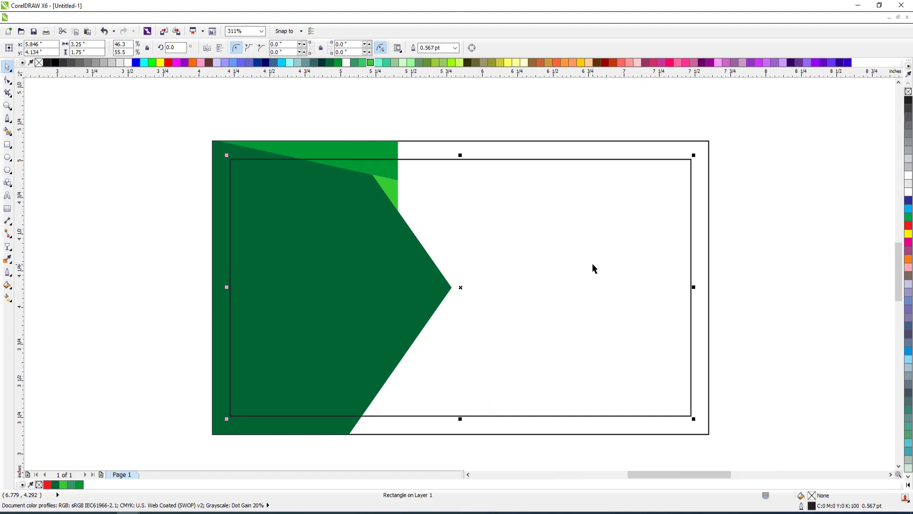
key(Escape)
- Group the two upper triangles, duplicate the group, and mirror the copy vertically, aligned to the card's lower edge
drag(180, 112, 461, 228)
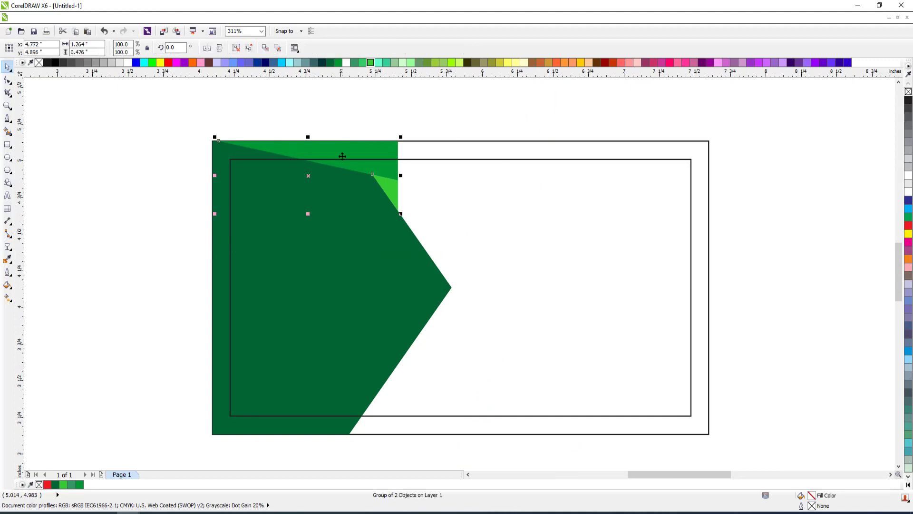
drag(340, 146, 339, 185)
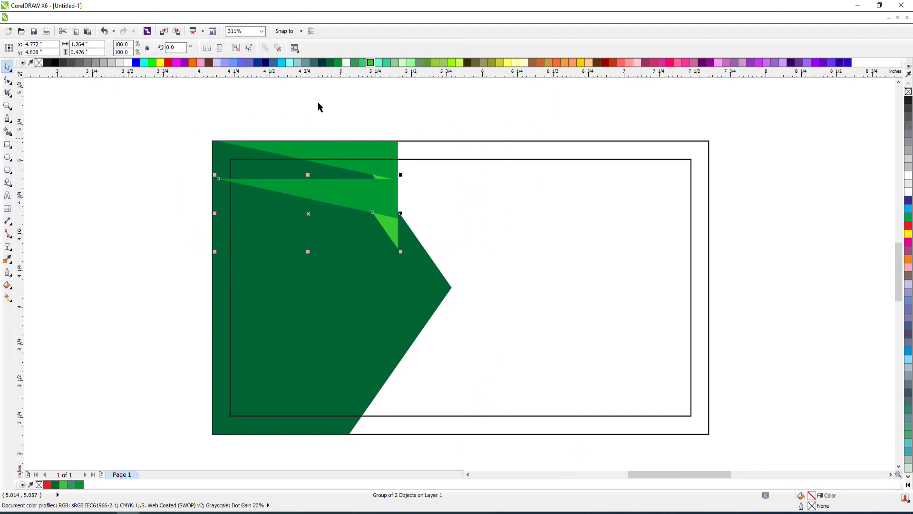
click(220, 48)
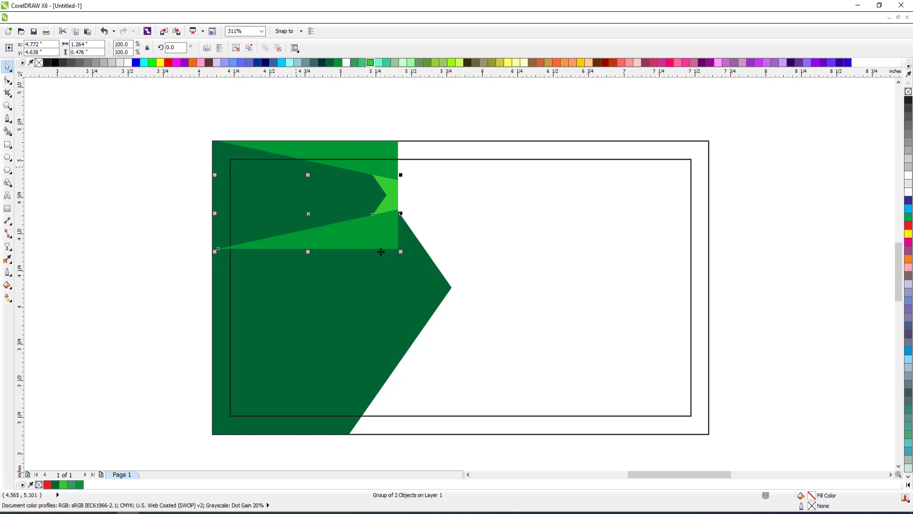
shift+click(562, 424)
key(b)
key(Escape)
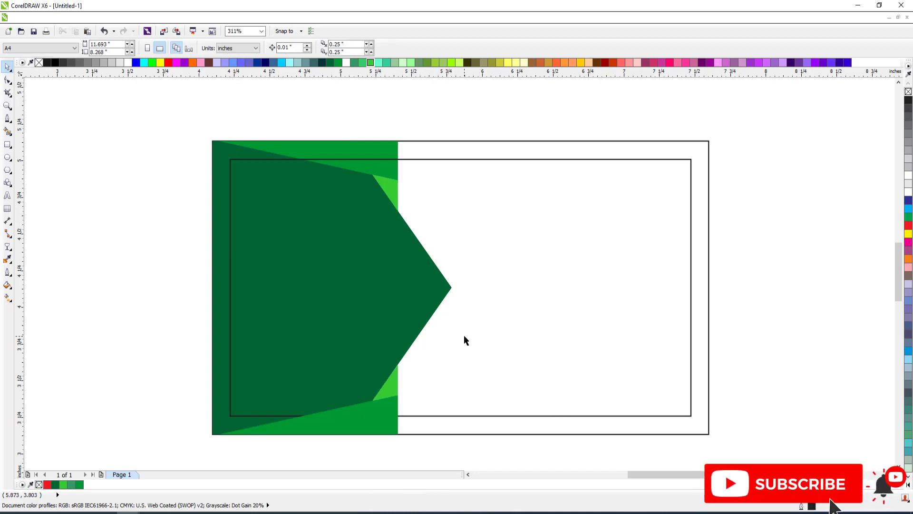
- Stretch the pointed panel and both ribbon accents together horizontally until the panel is about 1.83 inches wide
click(430, 273)
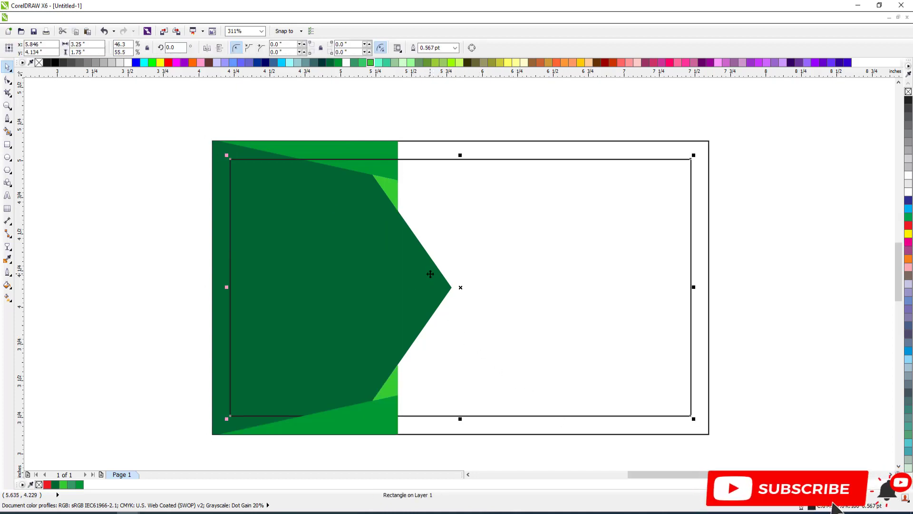
key(Escape)
drag(172, 101, 532, 445)
drag(461, 286, 476, 288)
key(F3)
key(F2)
drag(244, 173, 714, 401)
key(Escape)
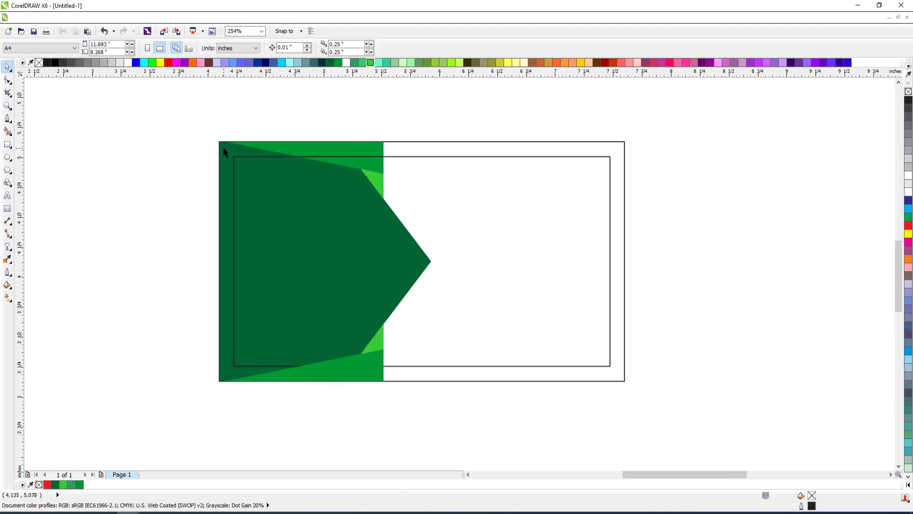
- Recolour the pointed panel with a custom very dark green uniform fill (#044524)
click(224, 147)
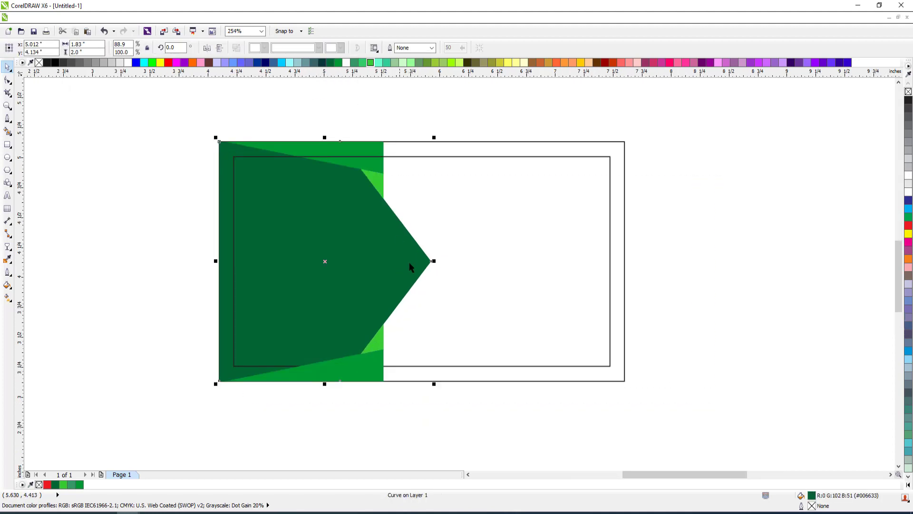
double_click(808, 496)
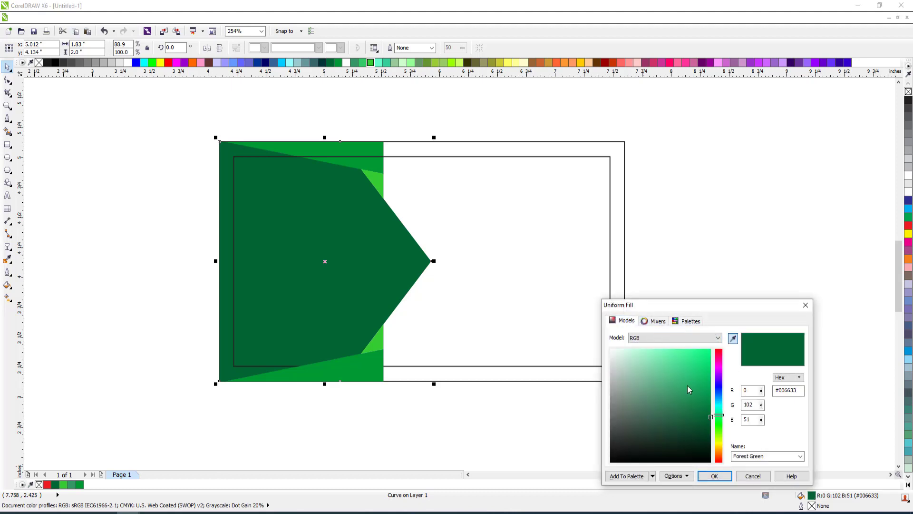
click(707, 427)
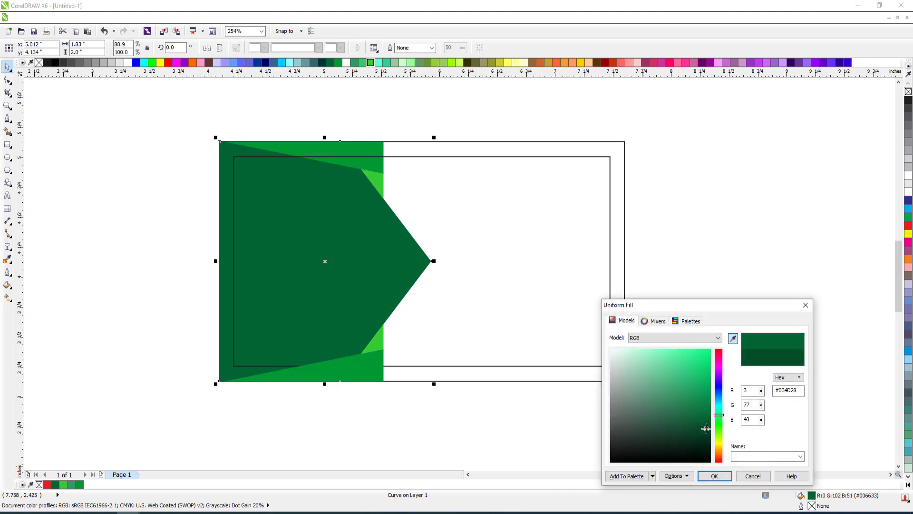
click(715, 475)
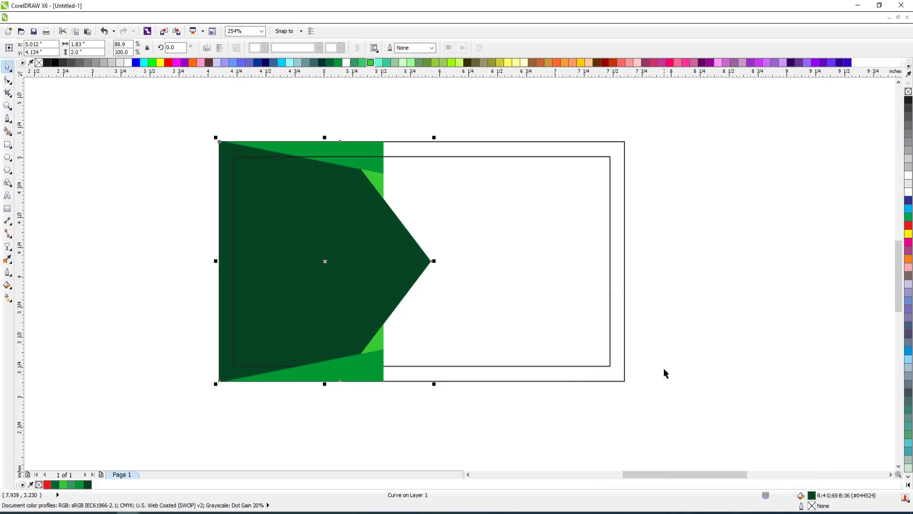
click(534, 277)
- Ungroup the two triangles of the upper ribbon accent
click(239, 165)
key(F2)
drag(147, 125, 787, 451)
key(Escape)
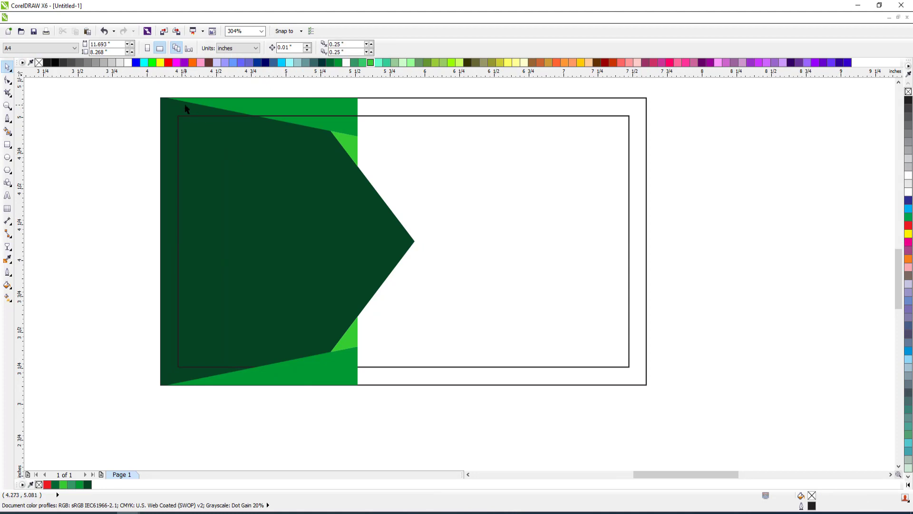
click(354, 138)
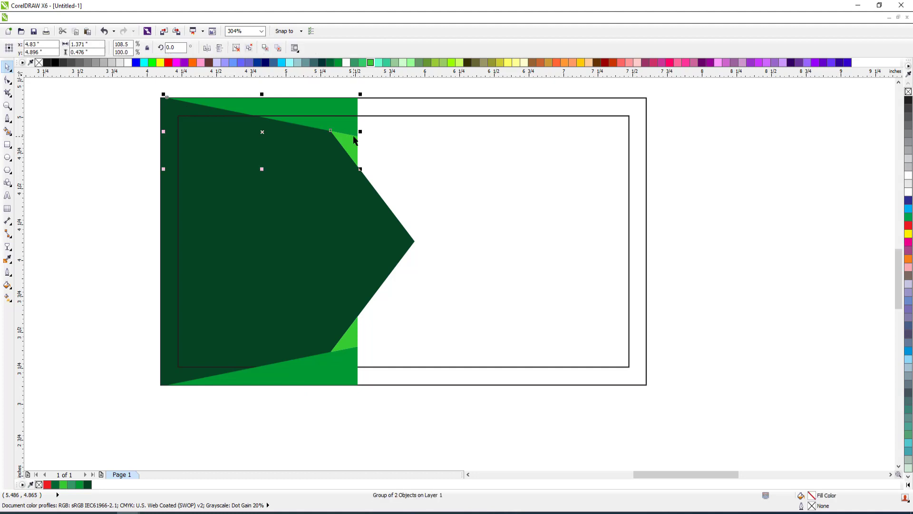
key(ctrl+u)
- Try other swatches on the upper small fold triangle and settle on a Forest Green (#006633) fill
drag(371, 170, 284, 116)
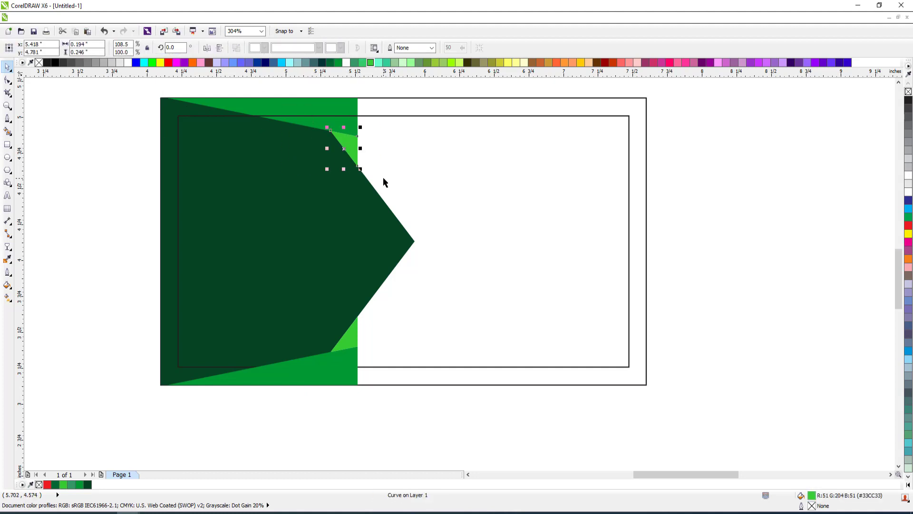
scroll(375, 176, down, 2)
key(z)
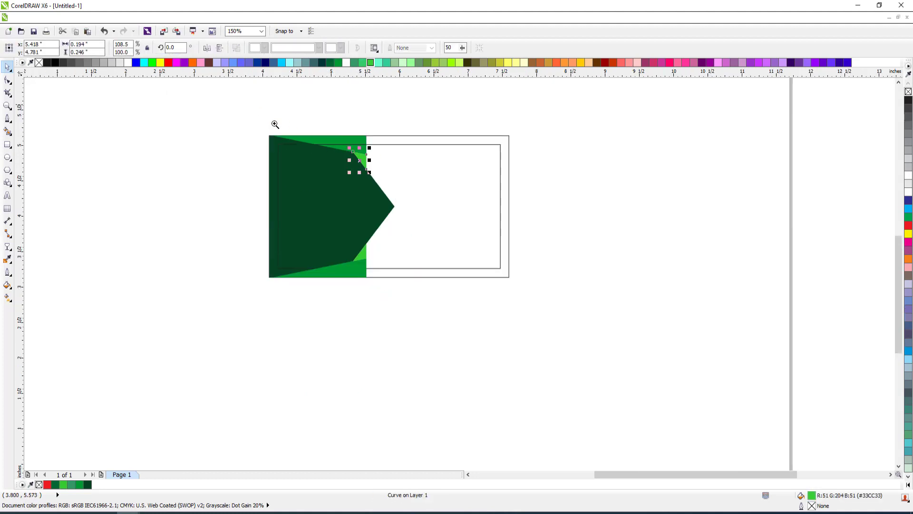
drag(250, 104, 446, 218)
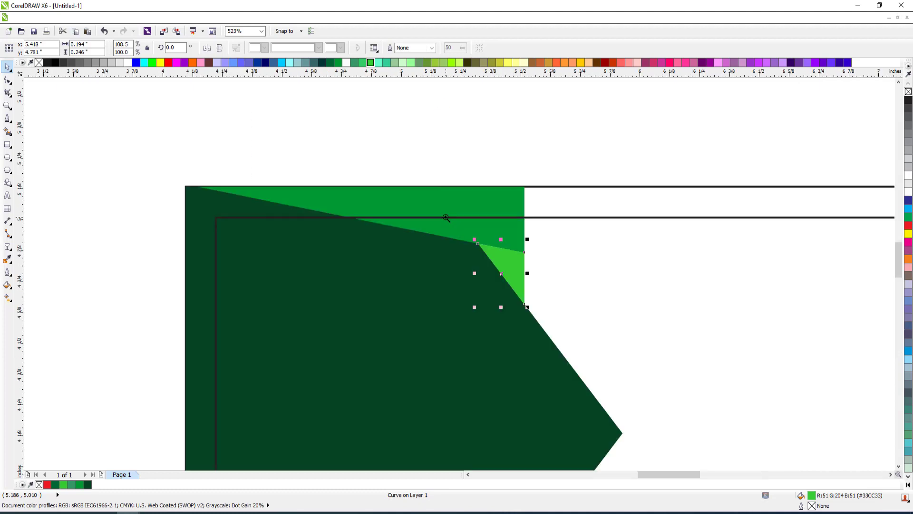
click(322, 63)
click(337, 63)
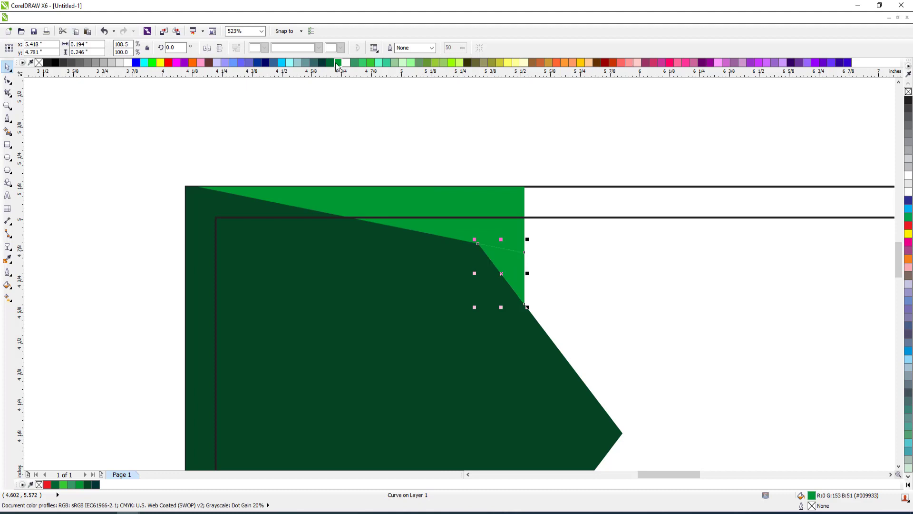
click(377, 63)
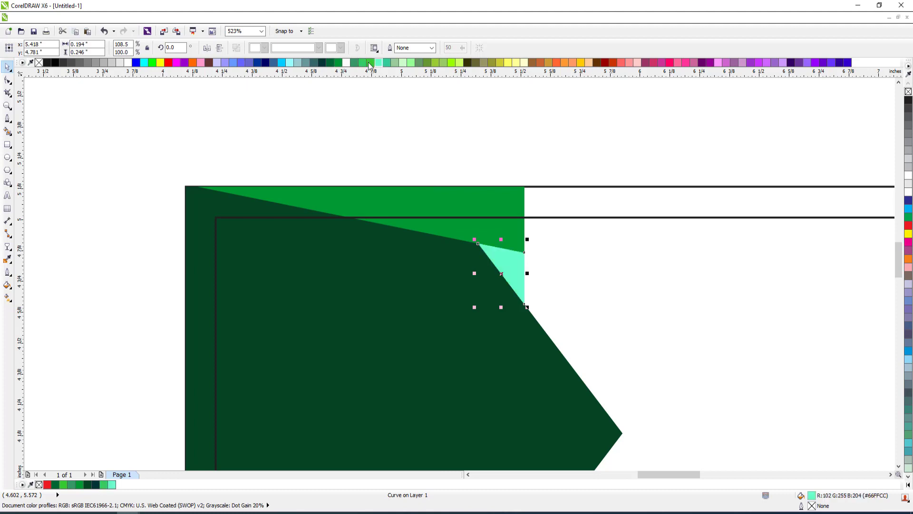
click(338, 62)
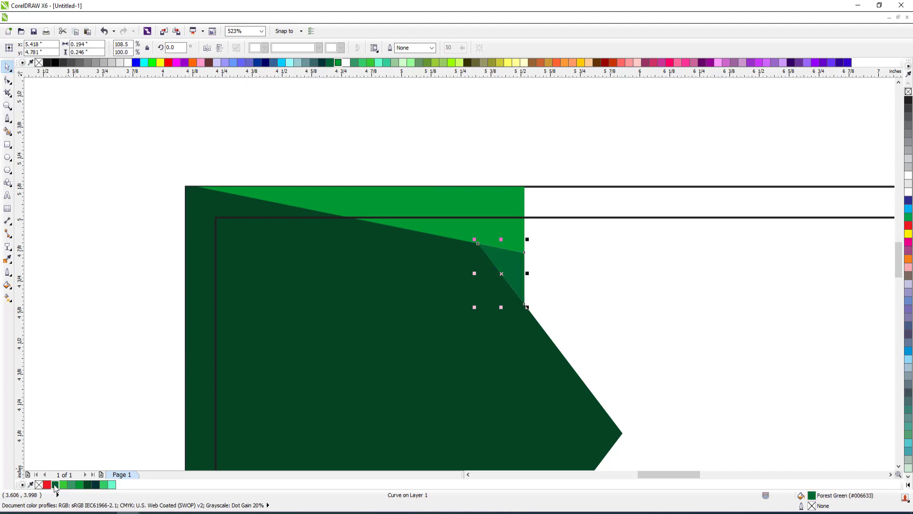
click(90, 367)
- Fill the small fold triangle inside the lower ribbon group with Forest Green (#006633)
scroll(450, 263, down, 2)
key(F2)
drag(303, 214, 614, 420)
ctrl+click(454, 322)
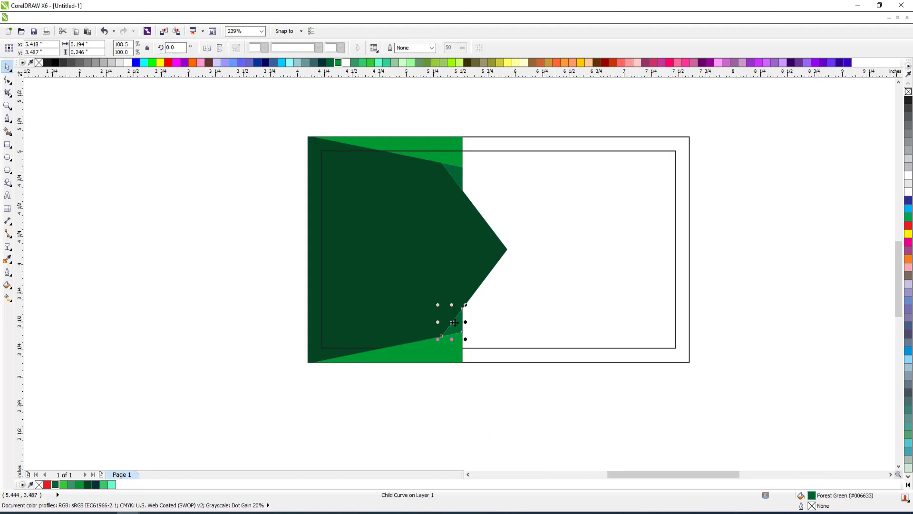
key(Escape)
click(455, 259)
key(F2)
drag(255, 115, 706, 390)
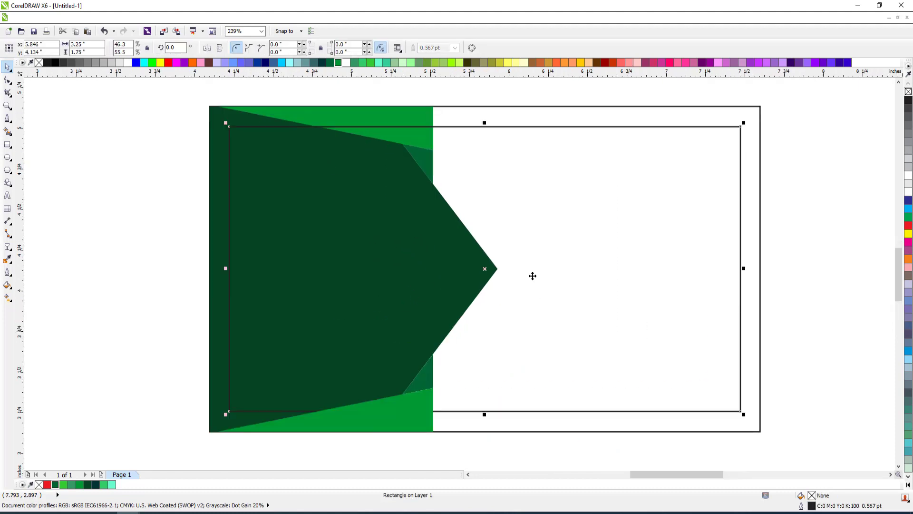
- Duplicate the pointed dark green panel as a narrower copy 1.77 inches wide, placed in front of the original
key(Escape)
click(231, 120)
drag(500, 268, 493, 270)
click(496, 274)
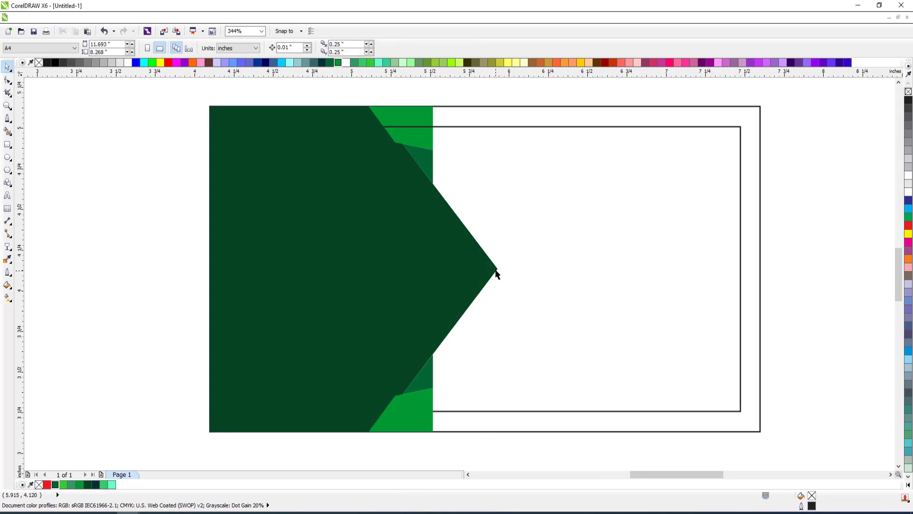
- In wireframe view, make a second, slightly narrower copy of the narrowed panel, and return to enhanced view
click(451, 269)
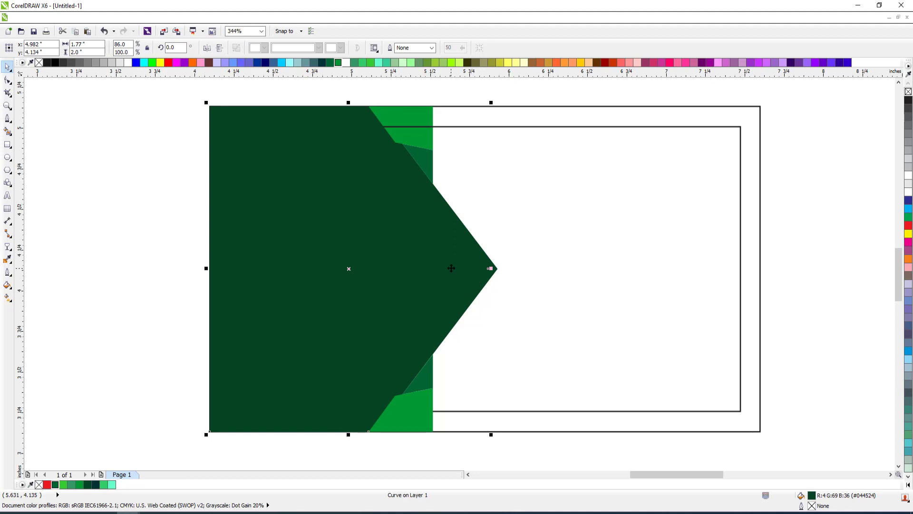
key(Escape)
key(alt+v)
key(w)
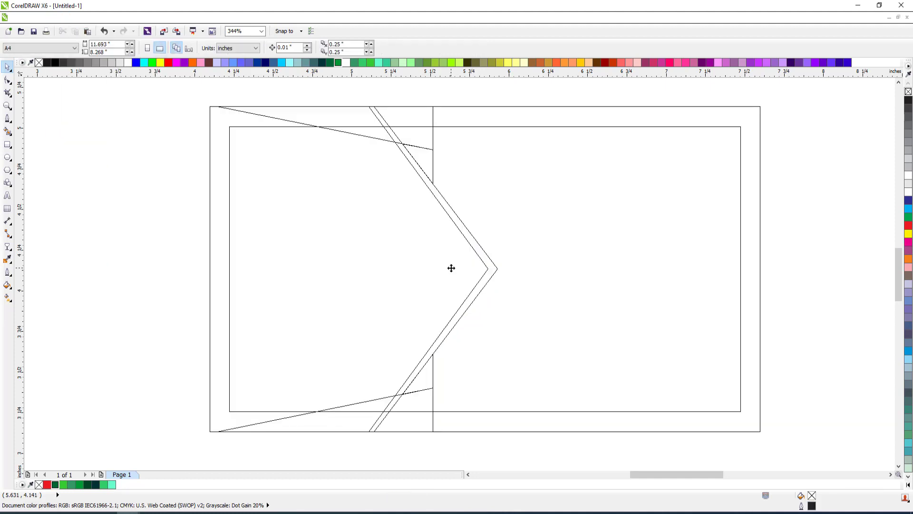
click(486, 270)
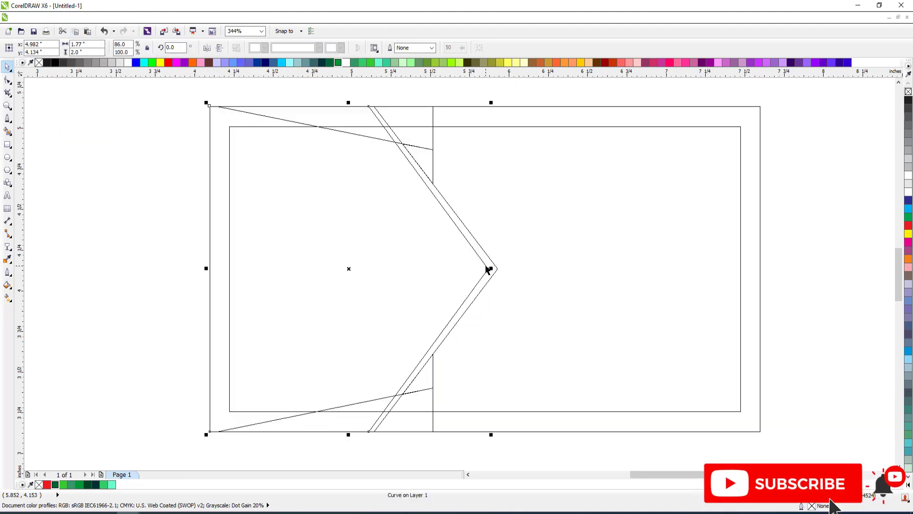
key(Escape)
click(489, 267)
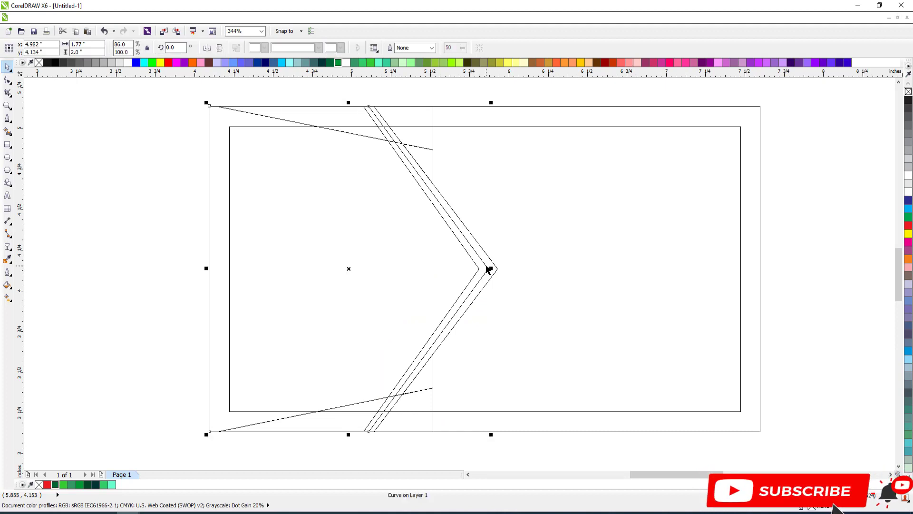
key(alt+v)
key(e)
key(Escape)
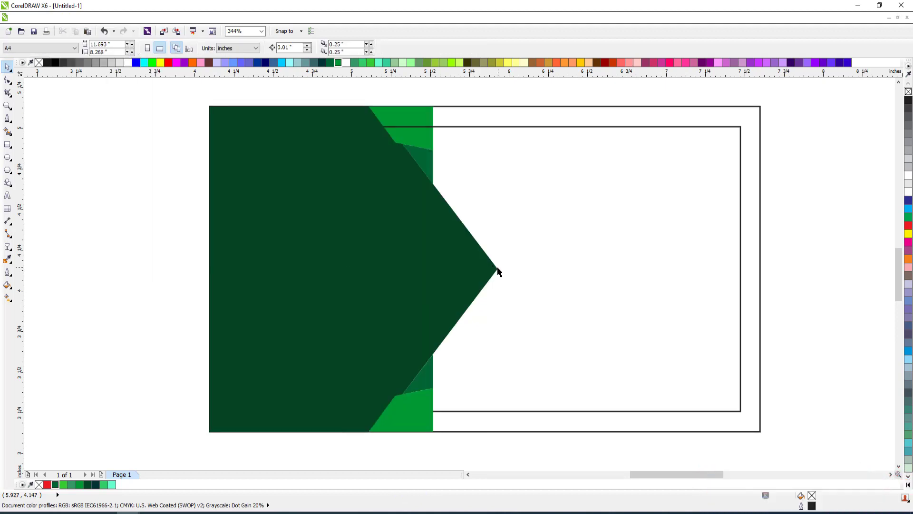
- Fill the middle pointed panel copy with white, using wireframe view to select it, and return to enhanced view
click(497, 272)
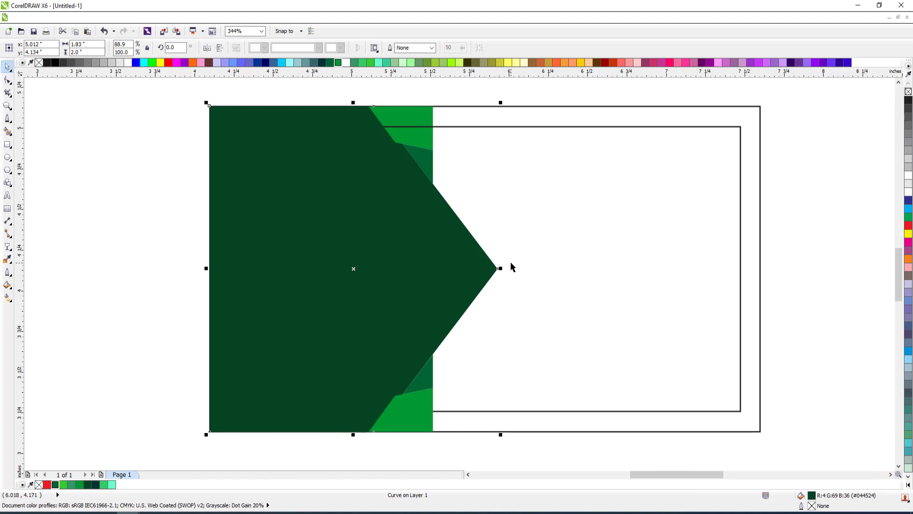
key(Escape)
key(alt+v)
key(w)
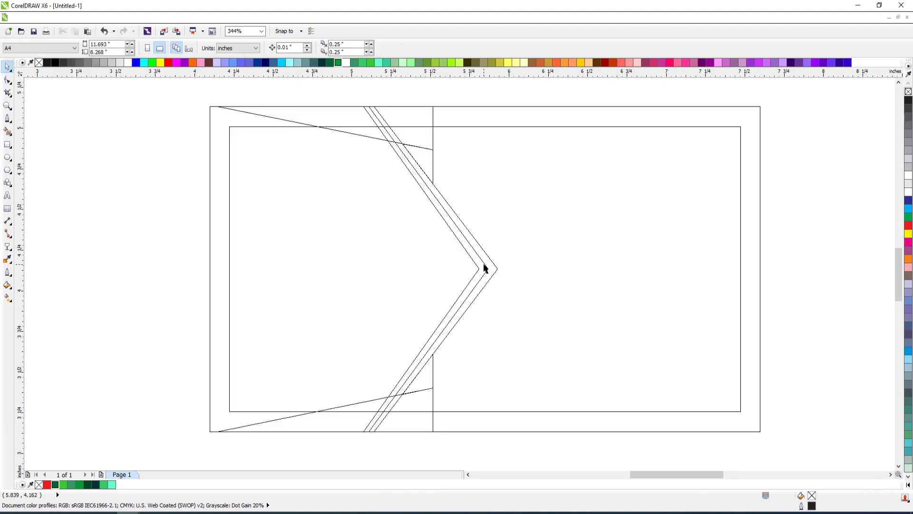
click(485, 268)
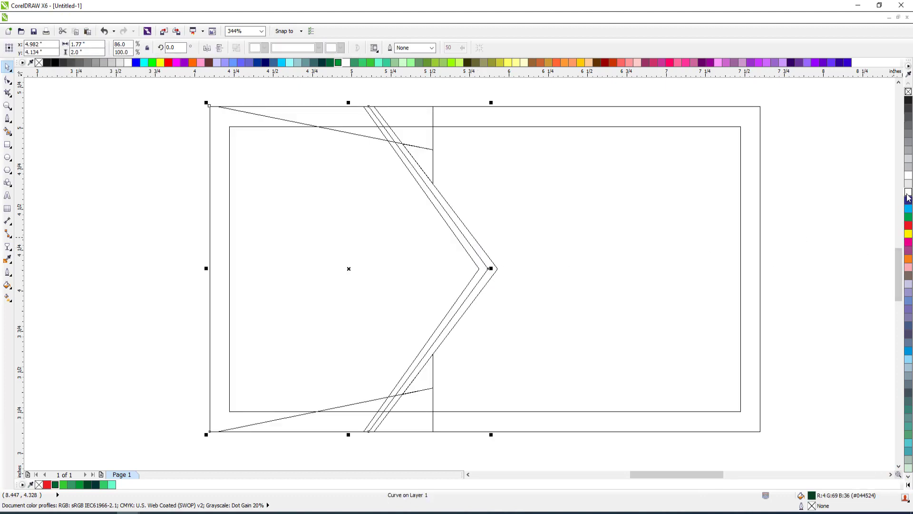
key(Escape)
key(alt+v)
key(e)
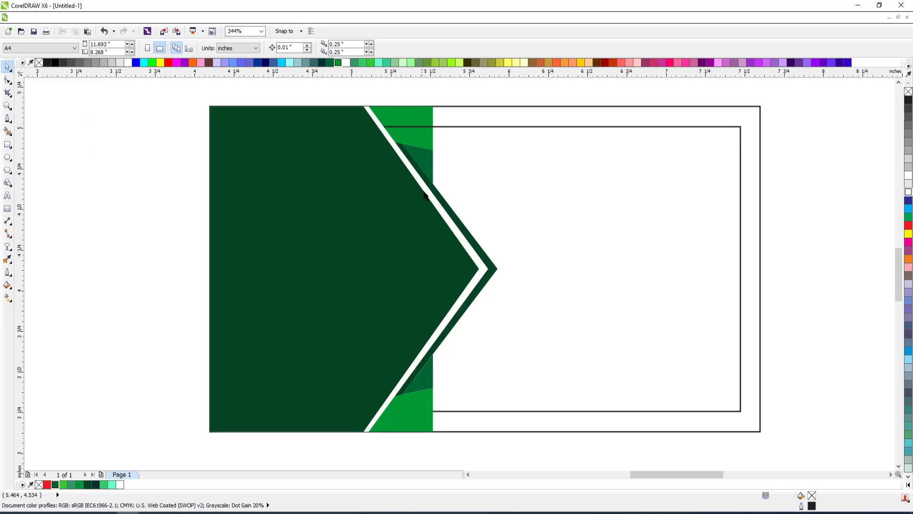
- Bring the inner margin rectangle to the front
click(538, 132)
key(shift+Page_Up)
key(Escape)
- Make an in-place copy of the outermost pointed panel behind it and fill the copy with black (#000000)
click(466, 225)
key(Escape)
click(471, 233)
alt+click(473, 236)
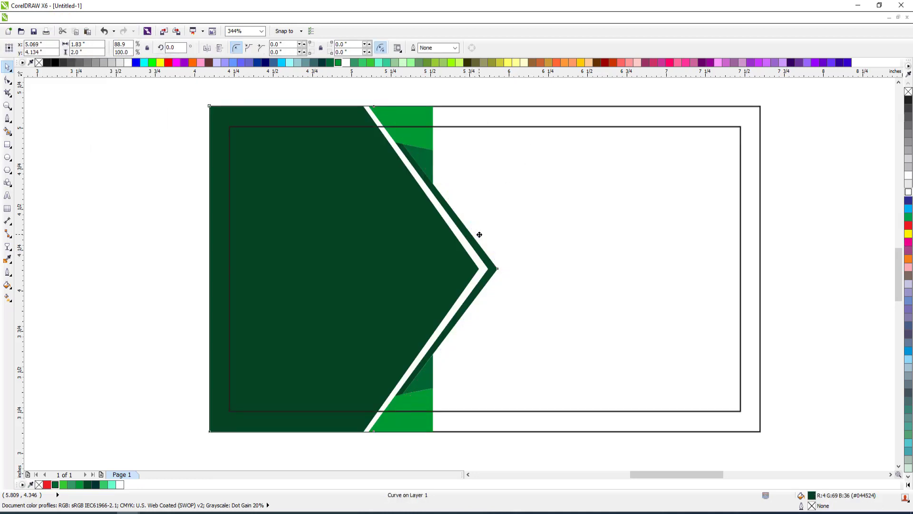
key(ctrl+z)
scroll(479, 230, down, 2)
key(F2)
drag(307, 151, 631, 352)
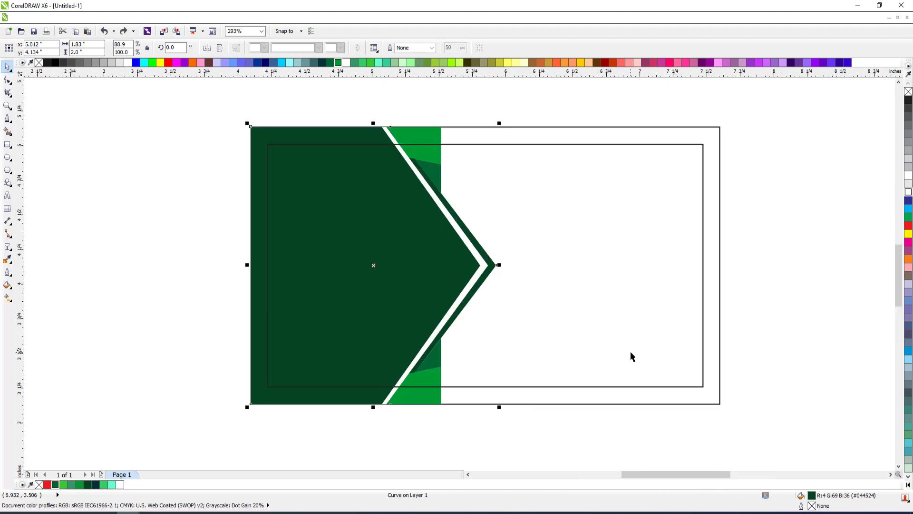
click(54, 63)
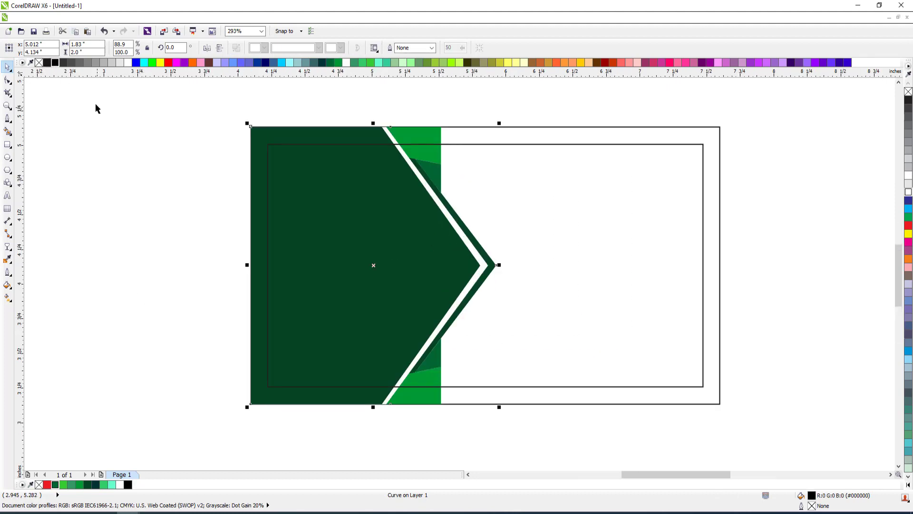
- Convert the black panel copy to an 800 dpi CMYK bitmap with anti-aliasing and a transparent background
click(168, 18)
click(174, 29)
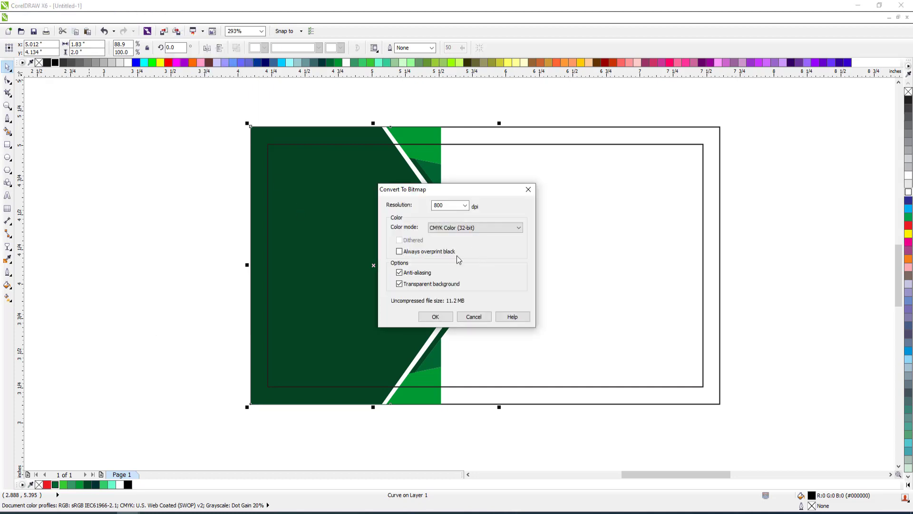
click(436, 317)
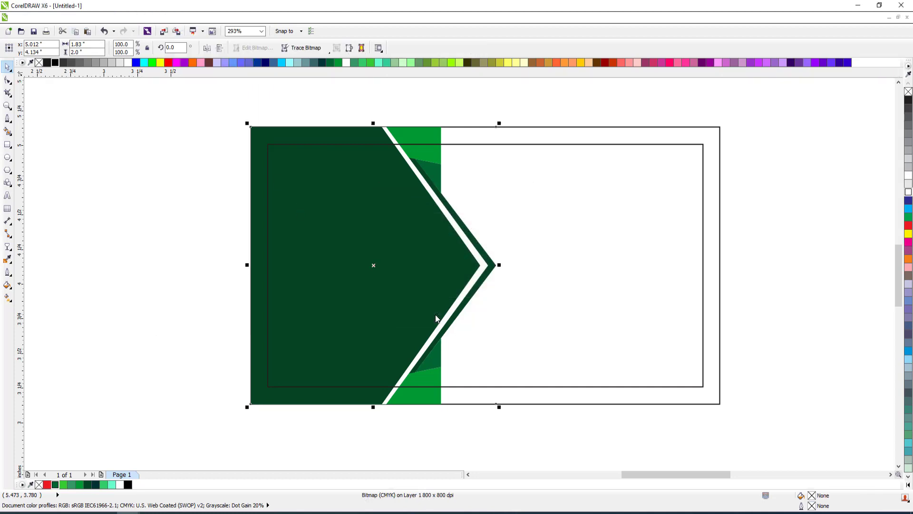
- Apply a Gaussian Blur with a 15-pixel radius to the black panel bitmap
click(172, 19)
mouse_move(177, 233)
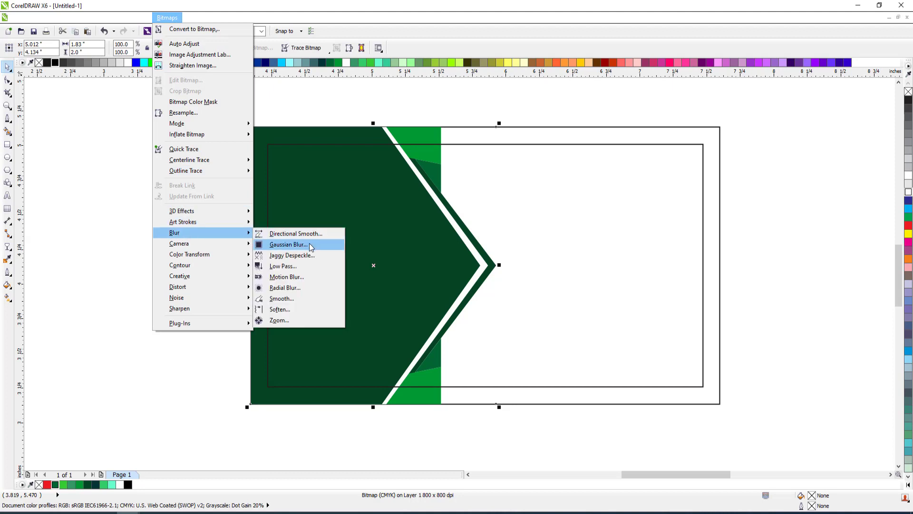
click(333, 243)
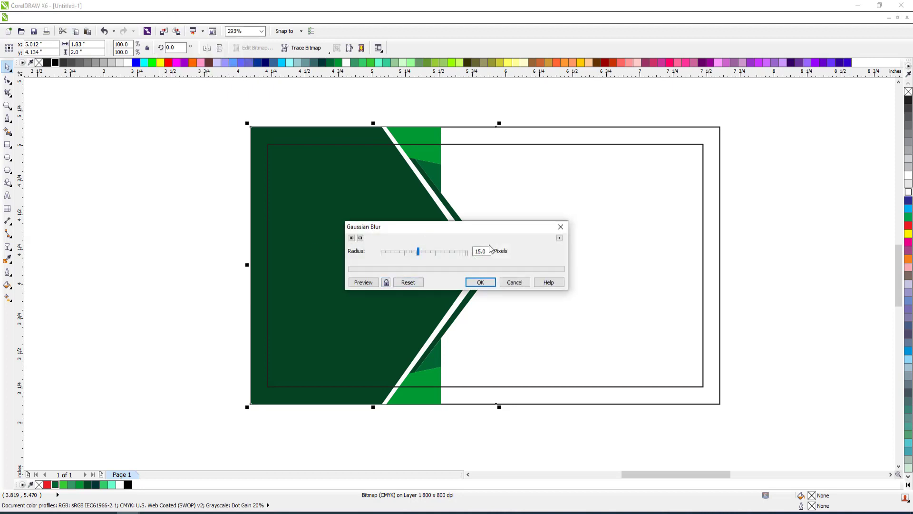
drag(421, 227, 569, 246)
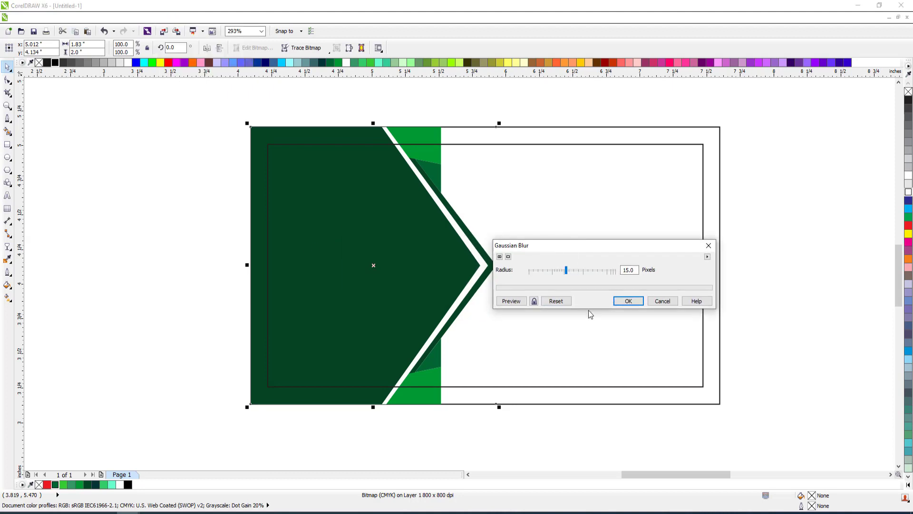
click(535, 301)
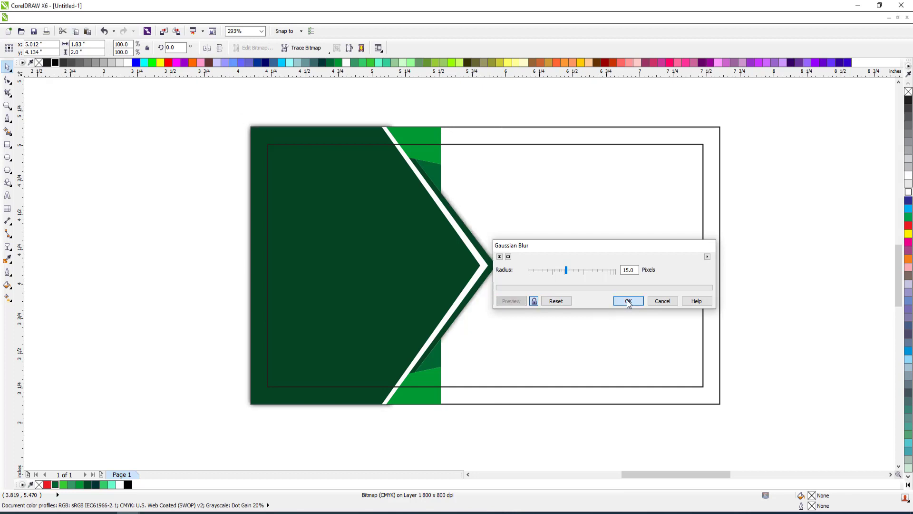
click(628, 301)
- Try to PowerClip the blurred black bitmap inside the pointed panel and undo the result
drag(385, 218, 585, 316)
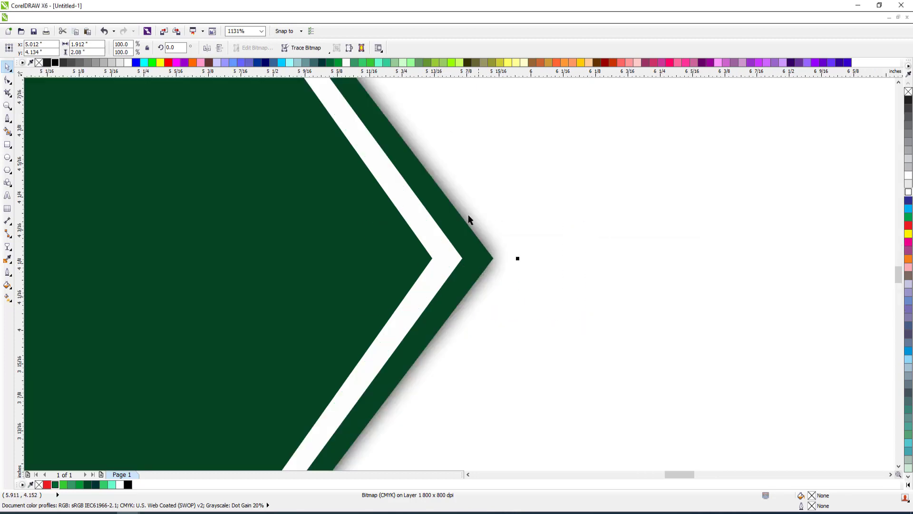
key(alt+c)
key(w)
key(p)
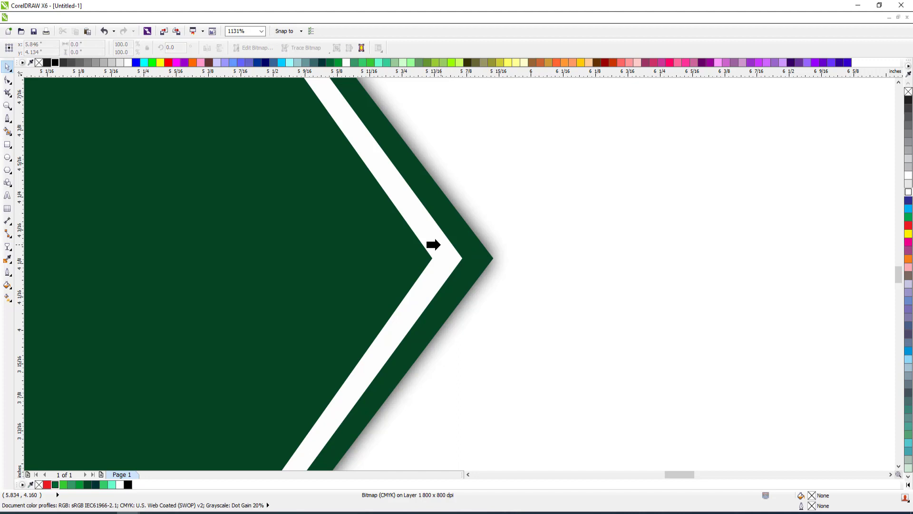
click(449, 230)
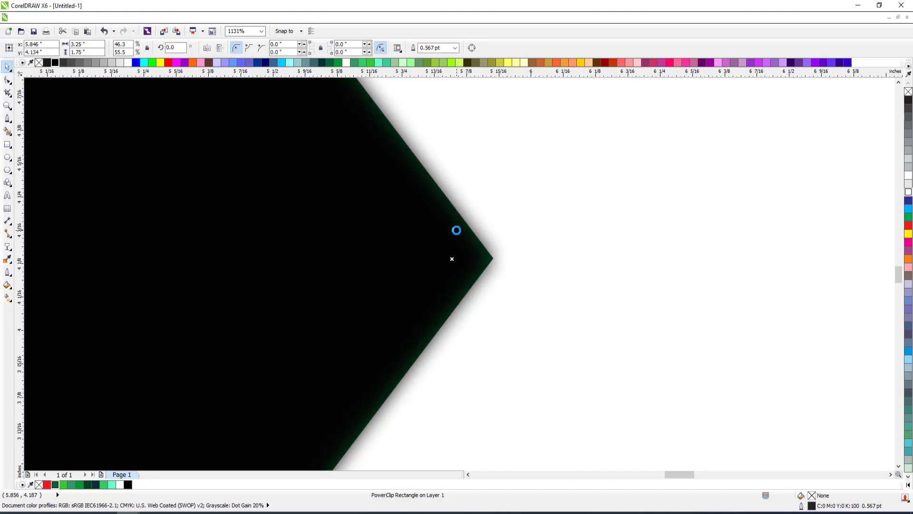
key(ctrl+z)
scroll(457, 230, down, 1)
- Send the inner margin rectangle to the back, undoing its accidental move
click(468, 231)
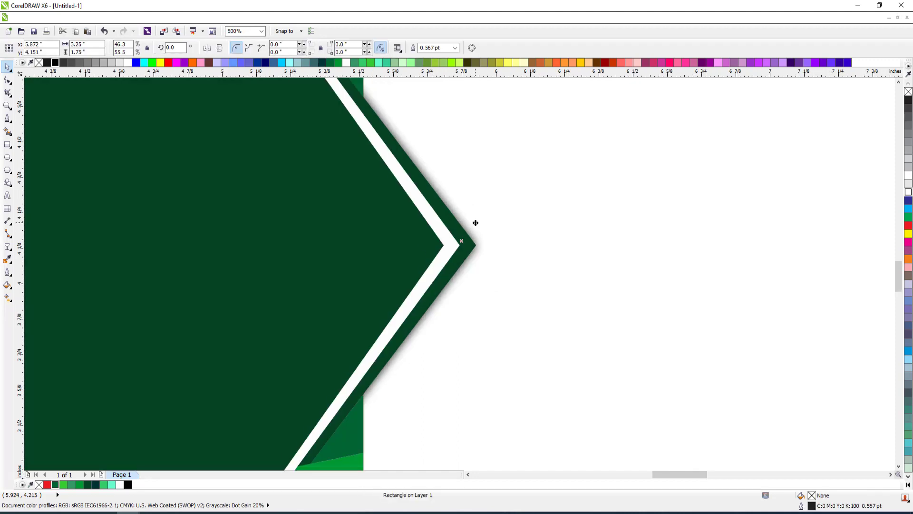
drag(475, 223, 469, 228)
scroll(479, 236, down, 3)
click(470, 184)
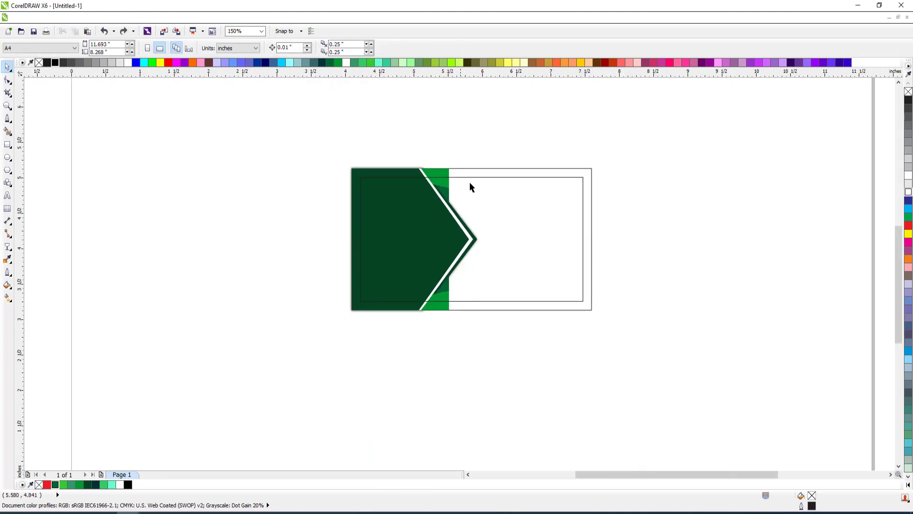
click(486, 182)
key(shift+Page_Down)
key(Escape)
- PowerClip the blurred black bitmap inside the outermost pointed panel and fill that panel with green (C:100 M:0 Y:100 K:0)
key(F2)
drag(336, 157, 567, 328)
click(511, 244)
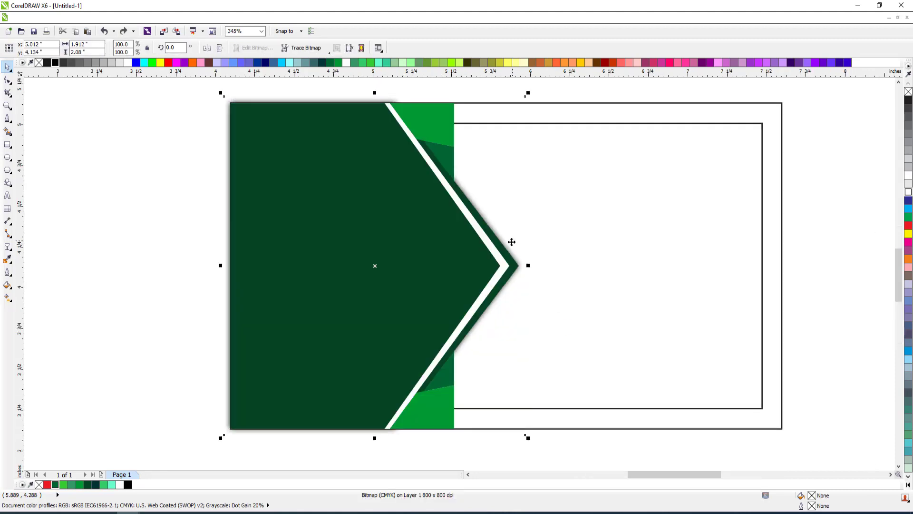
click(500, 249)
key(Escape)
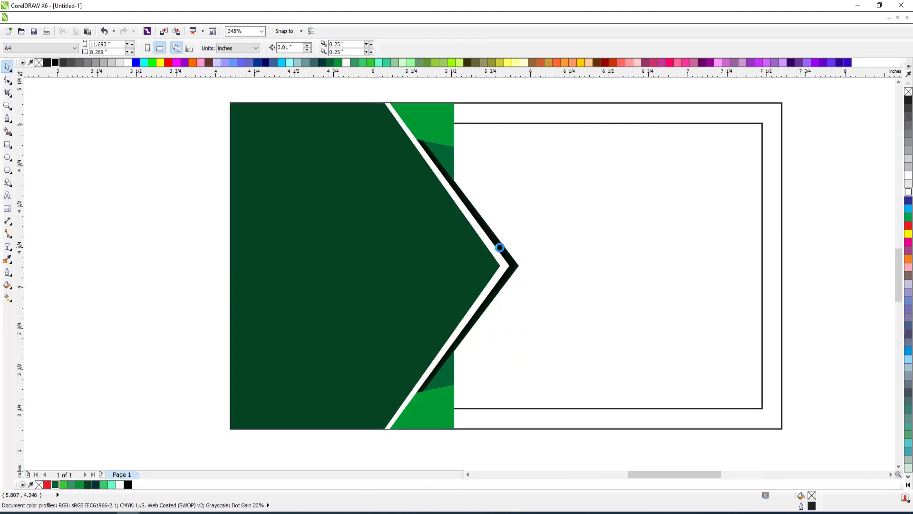
click(500, 248)
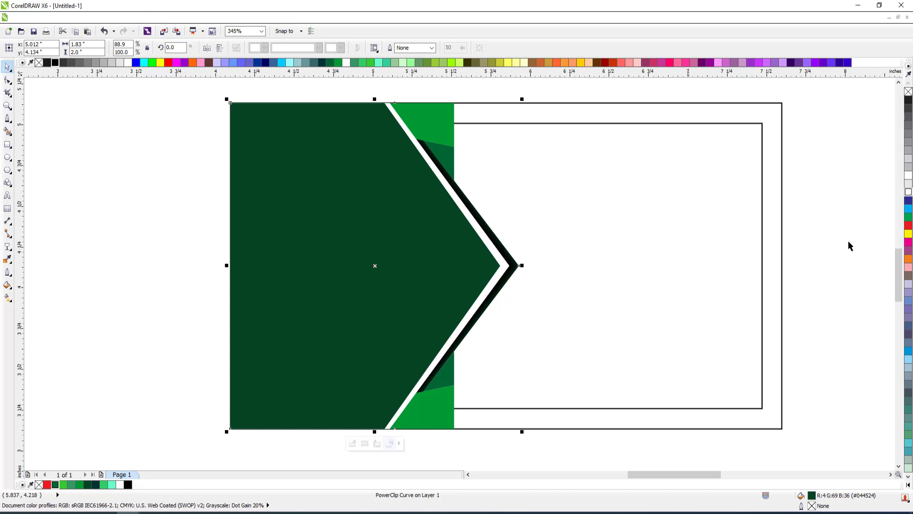
click(909, 217)
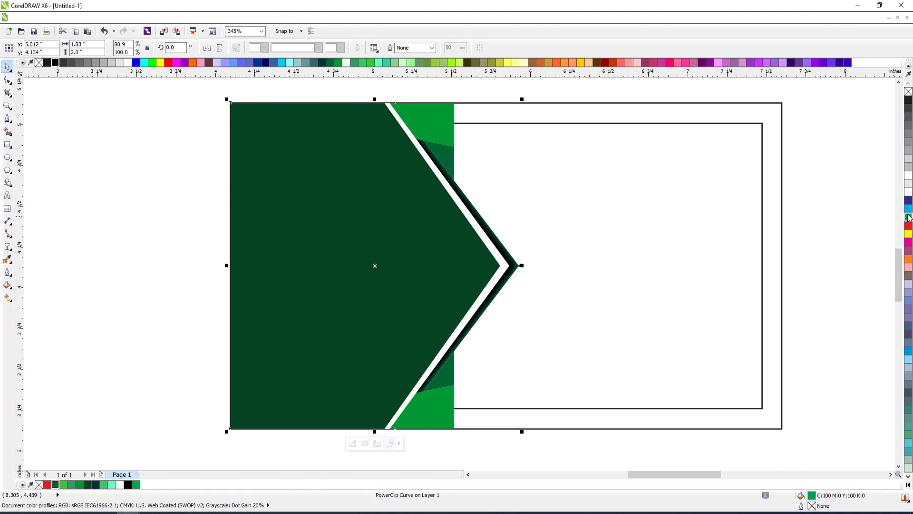
- Edit the outermost panel's PowerClip, give the blurred bitmap a 50 uniform transparency in Multiply mode, and finish editing
right_click(489, 227)
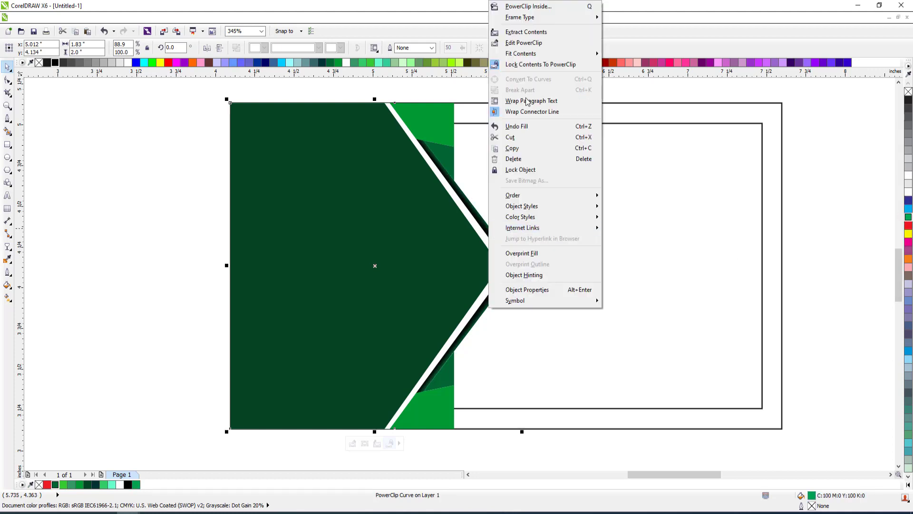
click(528, 45)
click(495, 228)
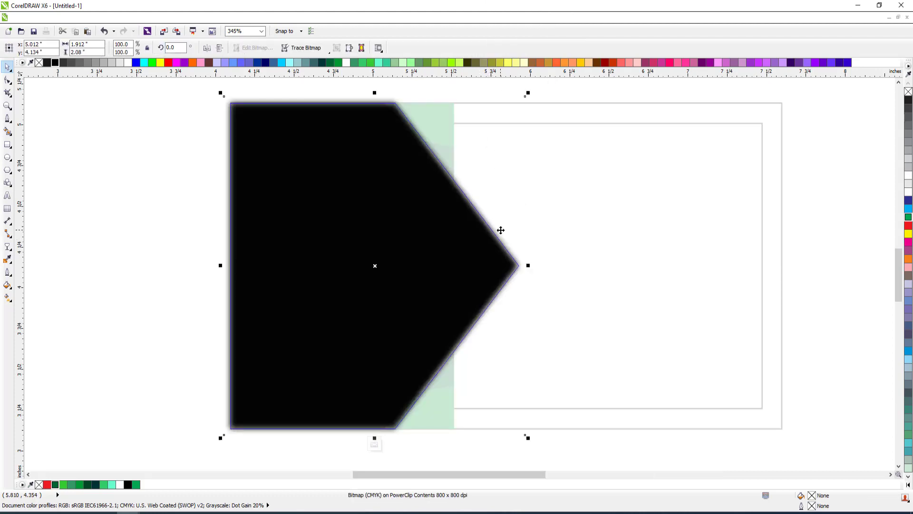
click(8, 246)
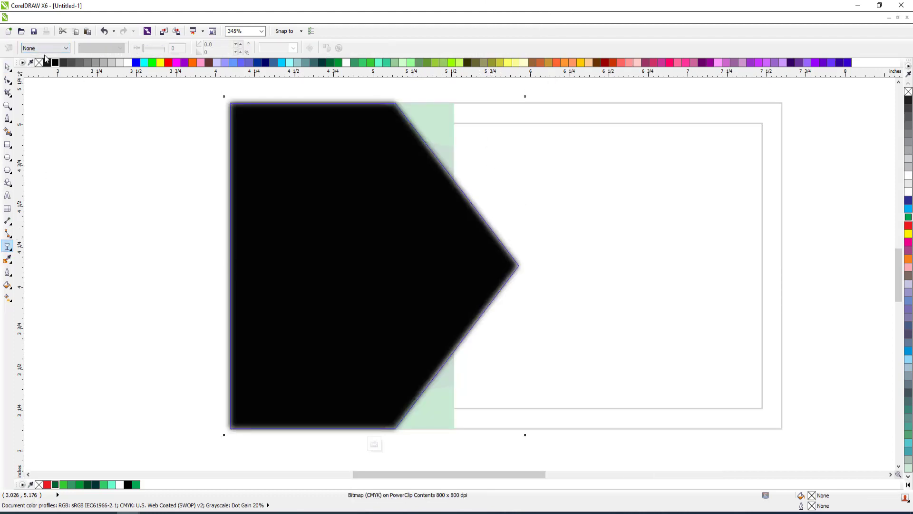
click(30, 49)
click(34, 62)
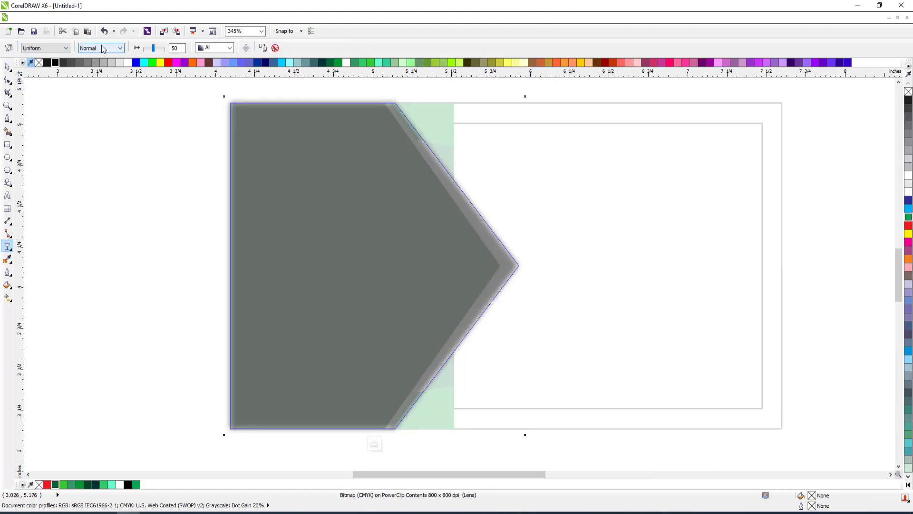
click(100, 48)
click(88, 83)
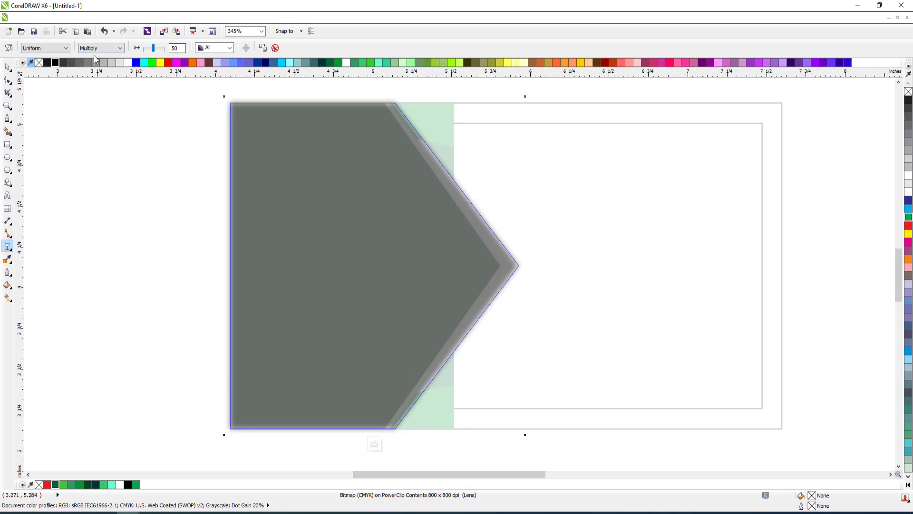
click(9, 68)
click(72, 117)
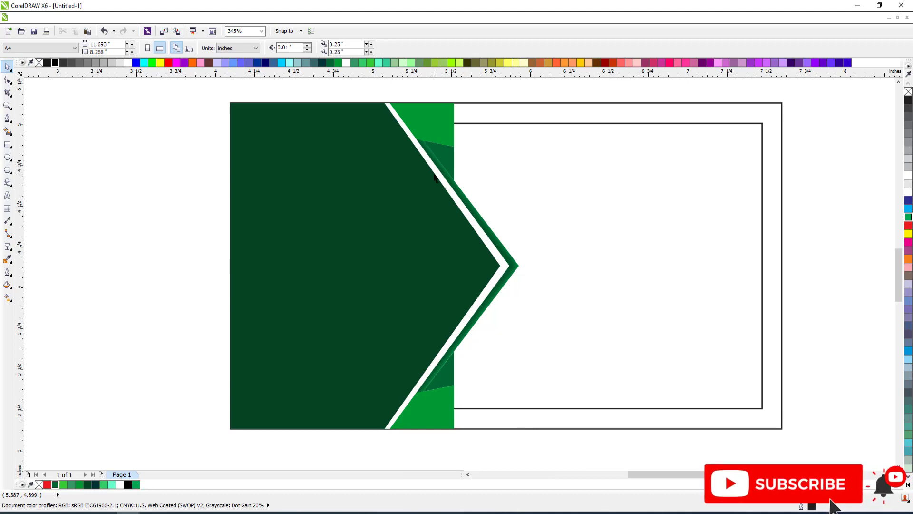
- Bring the 3.25 by 1.75 inch inner margin rectangle in front of the card's green artwork
key(F3)
key(F2)
scroll(522, 154, up, 2)
click(518, 164)
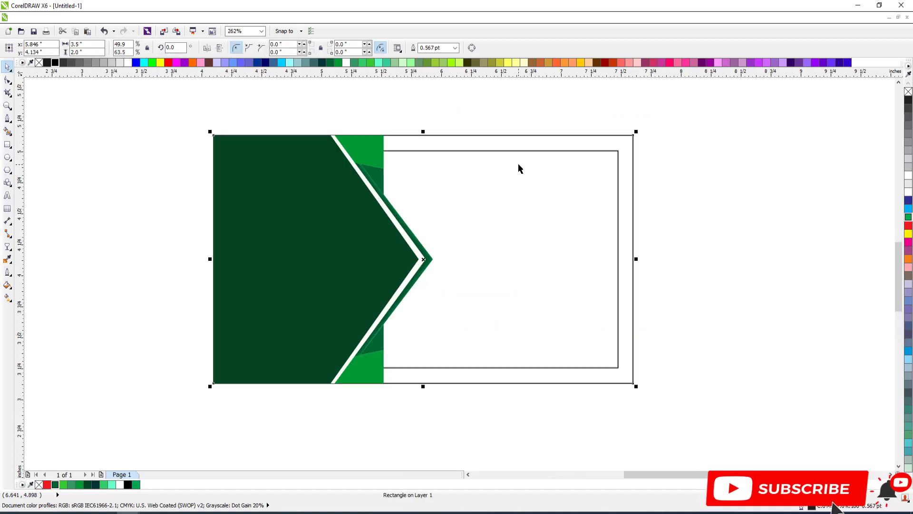
click(607, 170)
click(618, 155)
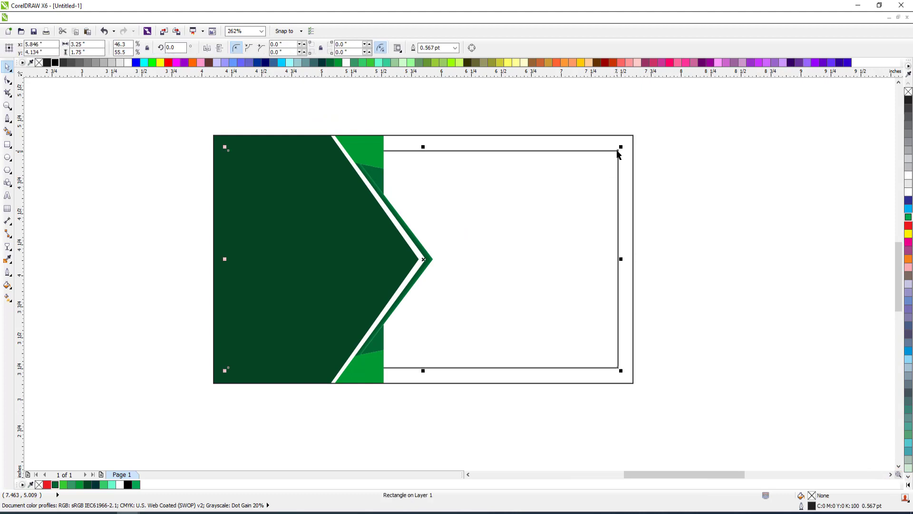
click(419, 332)
click(380, 348)
click(438, 379)
click(375, 347)
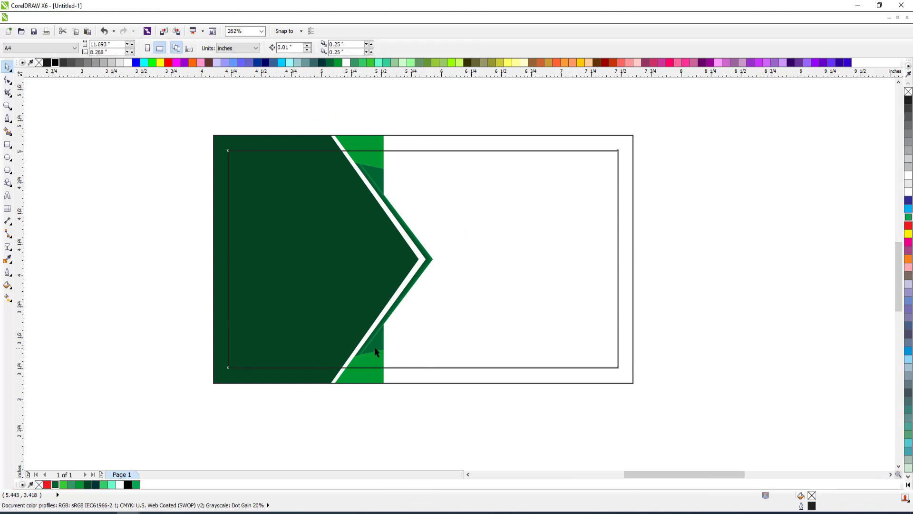
- Ungroup the lower green folded-ribbon accent on the card
click(224, 183)
drag(207, 200, 460, 430)
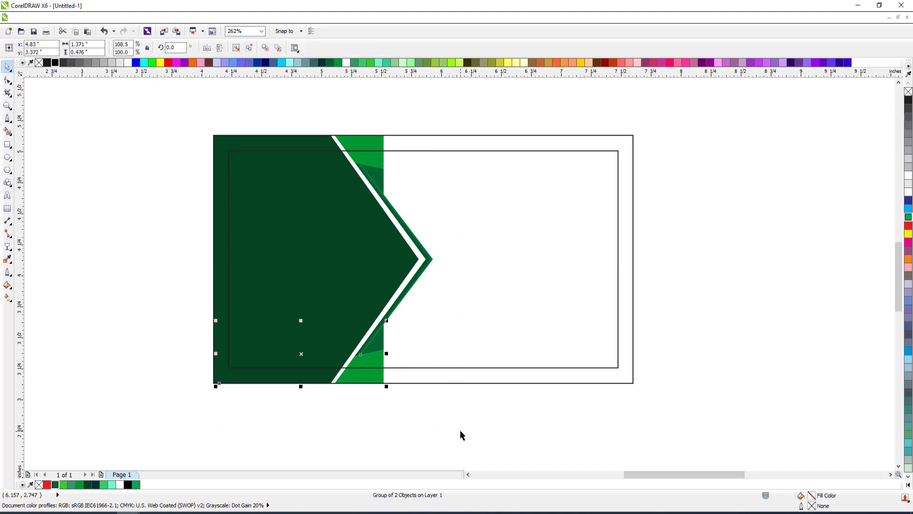
key(ctrl+u)
- Try brighter greens on the lower ribbon fold, settling on #33CC33, and repeat that fill on the upper fold
drag(351, 314, 404, 361)
click(378, 342)
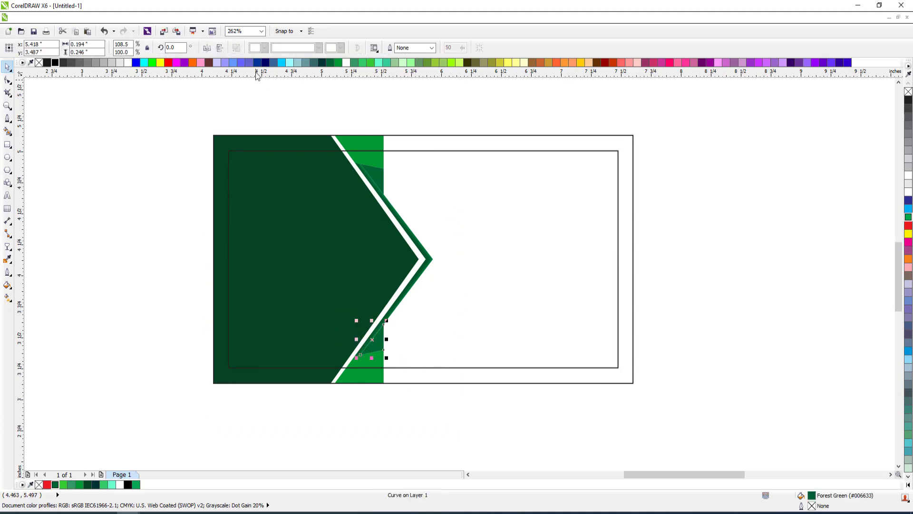
click(333, 63)
click(338, 63)
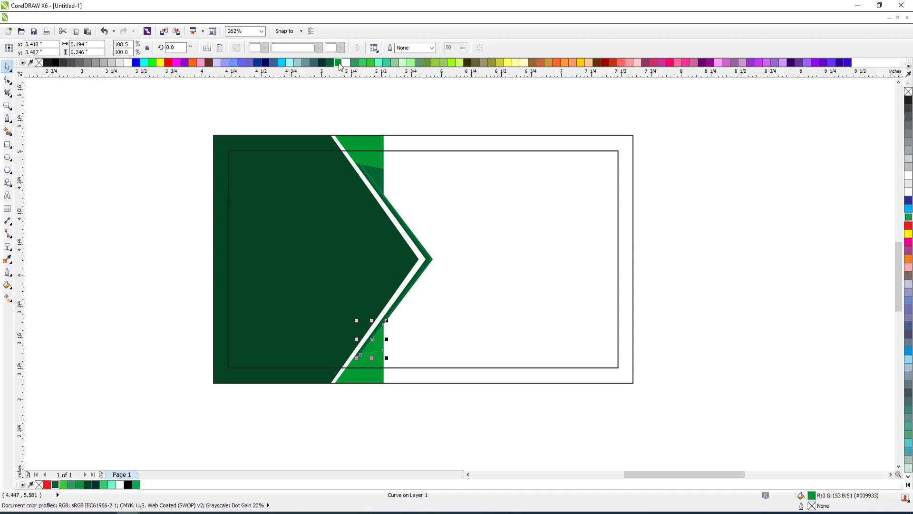
click(371, 63)
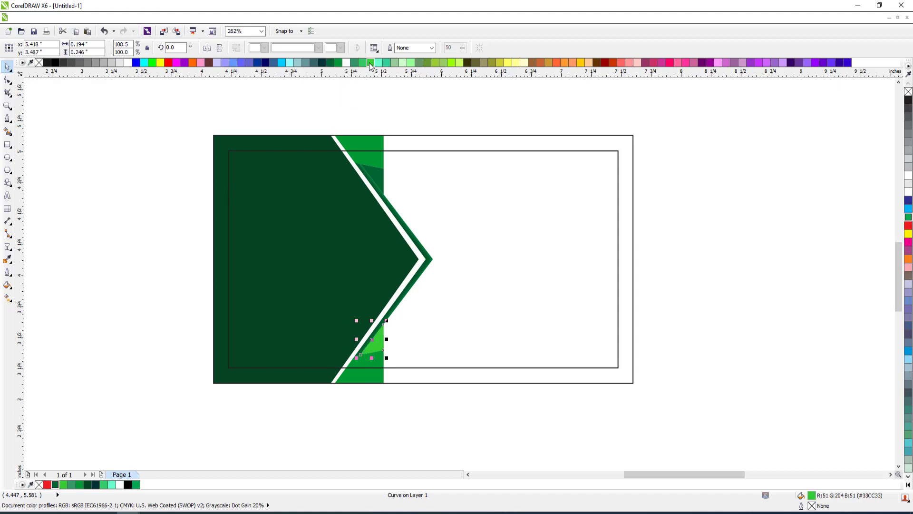
drag(332, 151, 406, 200)
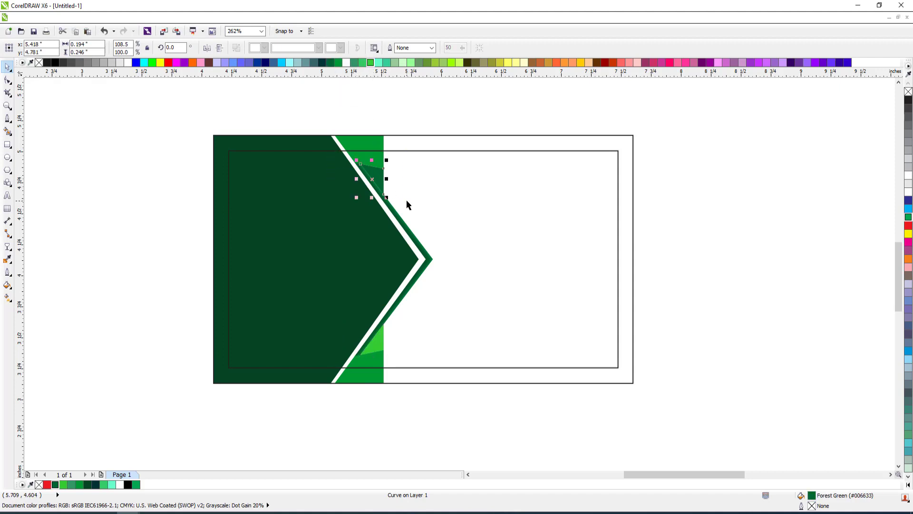
key(ctrl+r)
click(406, 200)
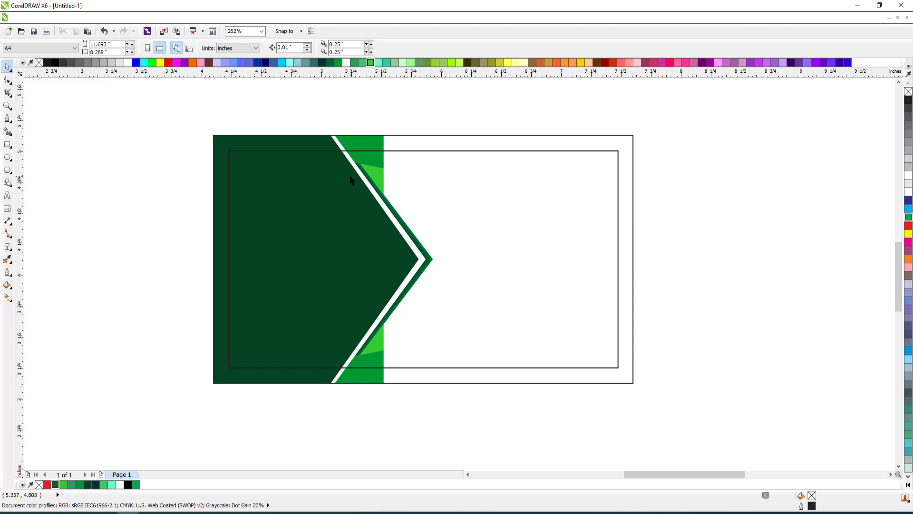
- Undo the fill changes on the upper and lower ribbon folds
key(ctrl+z)
key(ctrl+z)
key(ctrl+z)
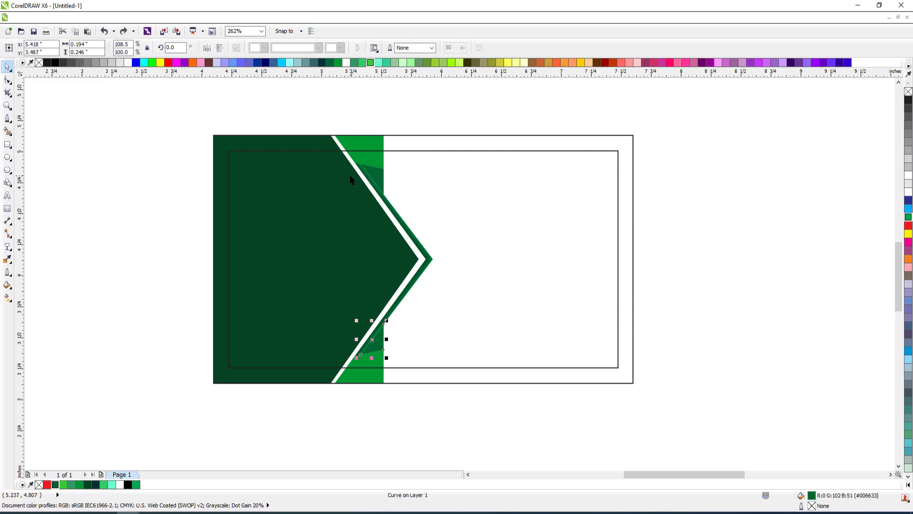
key(ctrl+z)
key(Escape)
- Import the Mega file from the Desktop and place its artwork beside the card, outside its right edge
scroll(384, 206, down, 2)
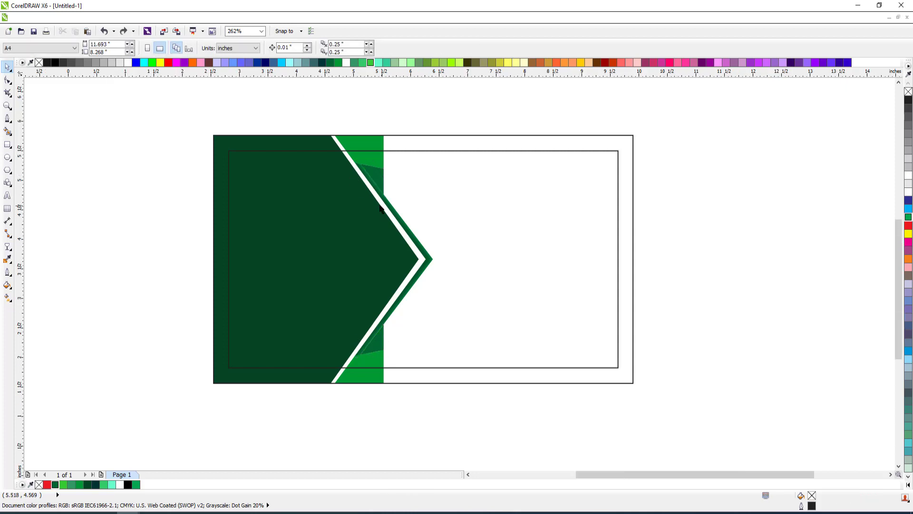
key(z)
drag(266, 152, 523, 320)
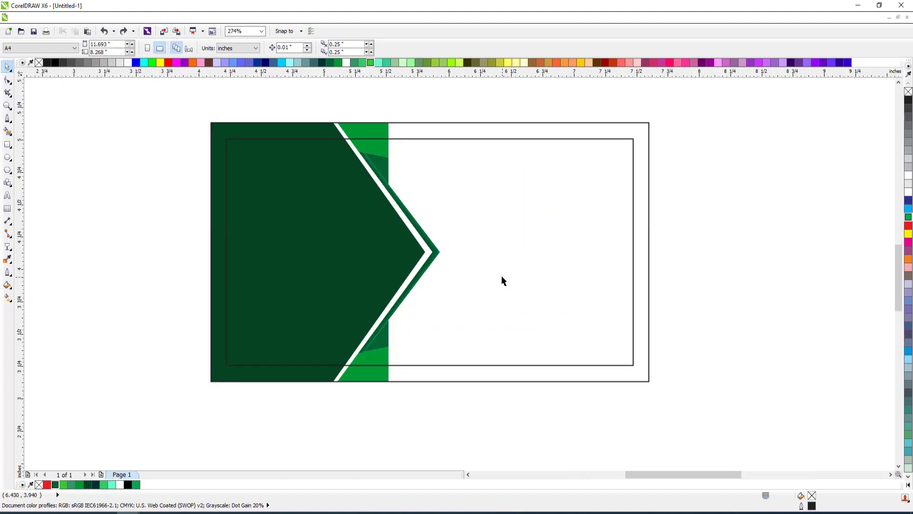
click(585, 171)
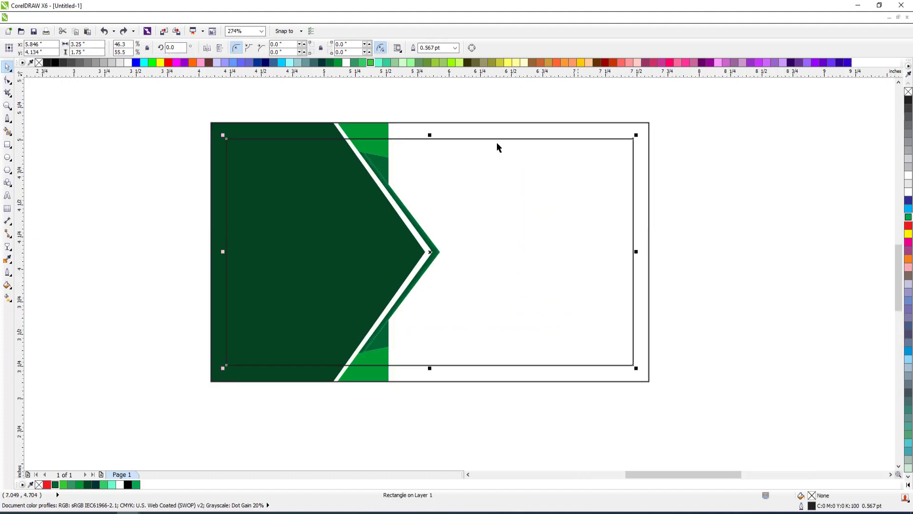
key(Escape)
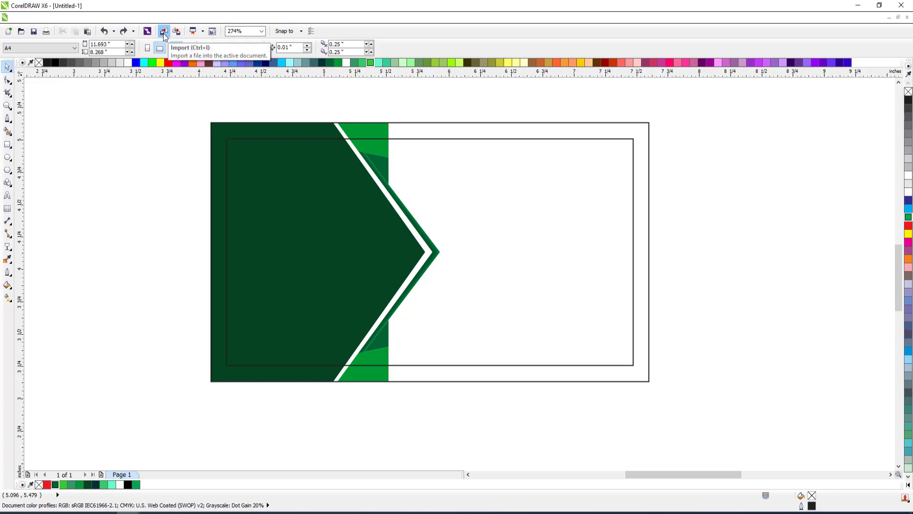
click(164, 34)
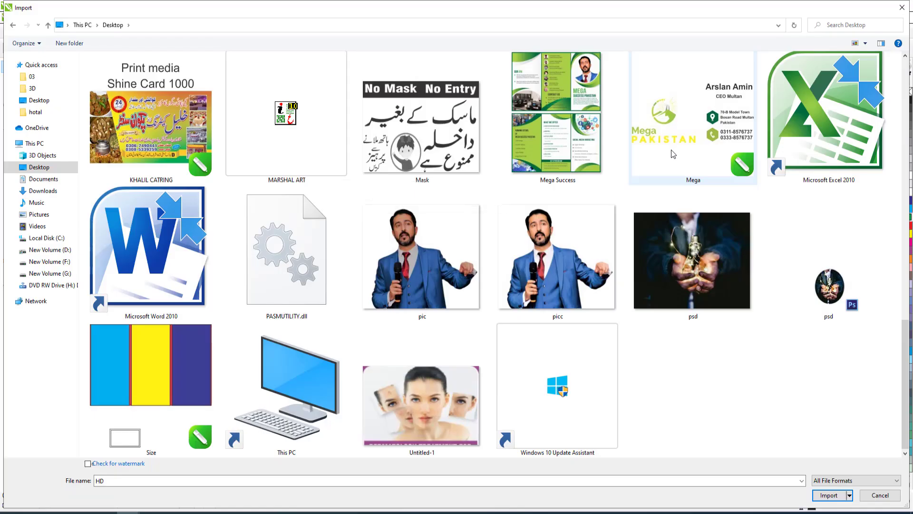
double_click(672, 152)
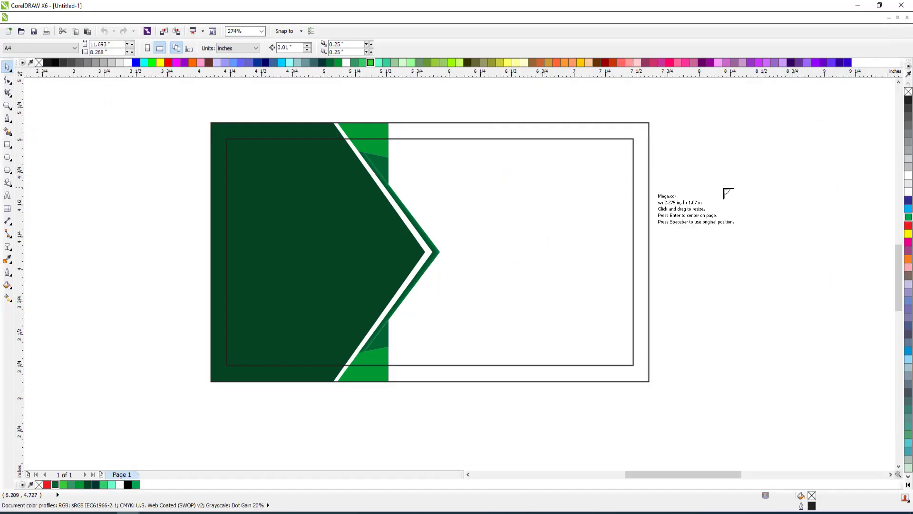
click(853, 276)
key(Escape)
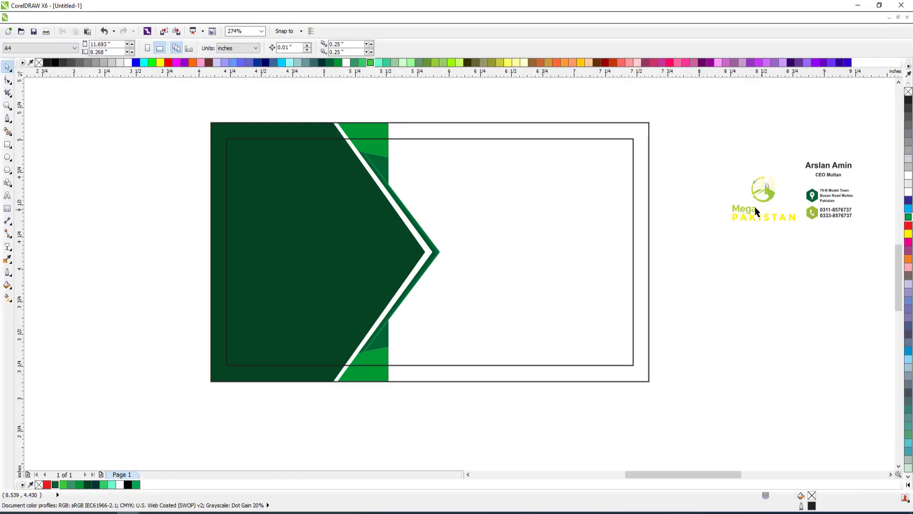
- Ungroup the imported logo and fill its company name text with cyan (C:100 M:0 Y:0 K:0)
click(769, 192)
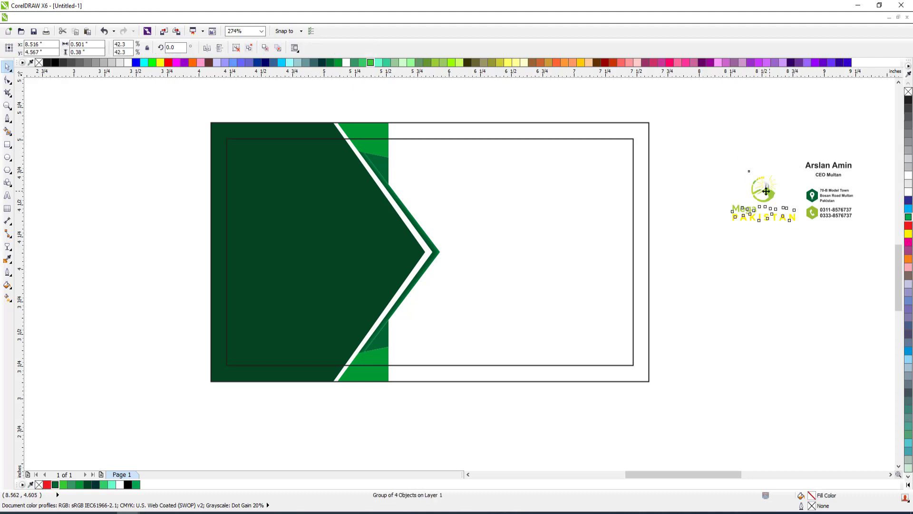
key(ctrl+u)
key(Escape)
drag(708, 197, 805, 235)
click(909, 209)
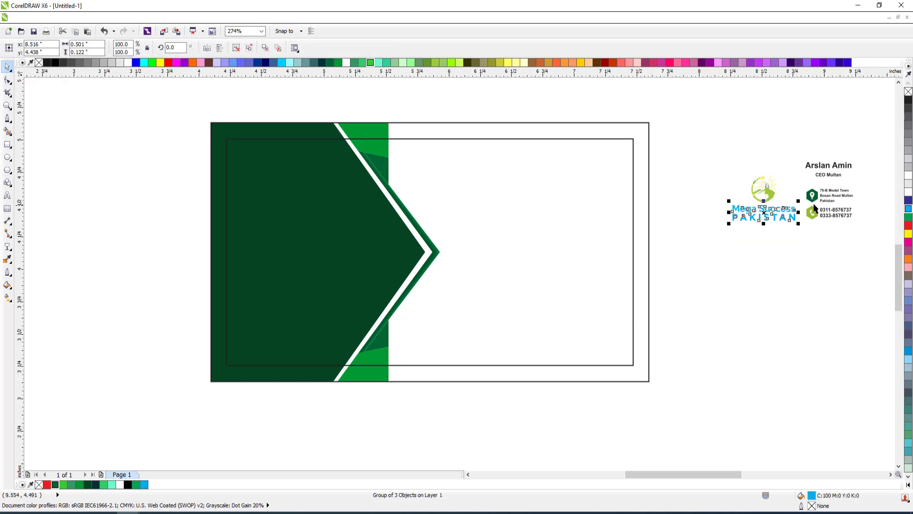
- Move the logo emblem onto the upper part of the dark green panel and enlarge it
key(Escape)
click(761, 189)
drag(761, 189, 301, 188)
click(329, 221)
click(301, 188)
- Place the company name below the emblem on the dark green panel, scaled to about 0.88 inches wide
scroll(362, 185, down, 2)
key(F2)
drag(199, 122, 739, 320)
click(660, 257)
drag(532, 218, 285, 258)
scroll(308, 254, down, 2)
scroll(422, 297, up, 3)
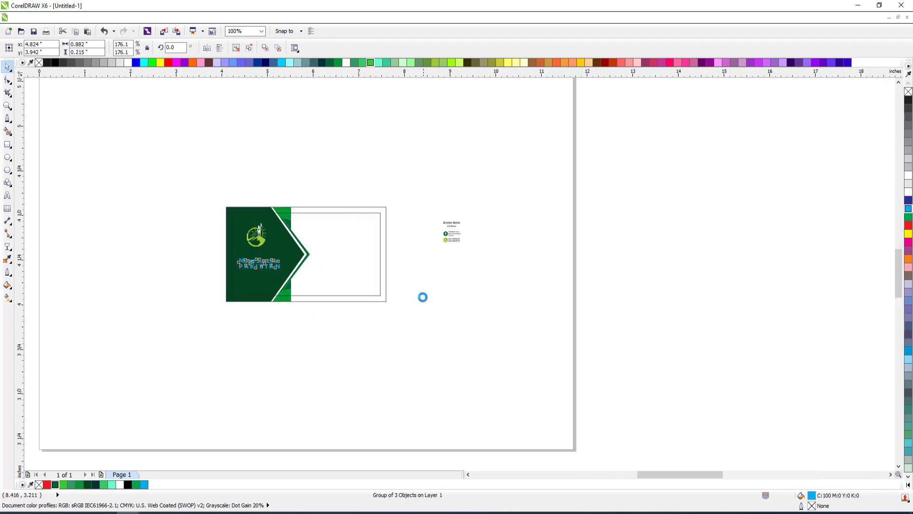
drag(337, 305, 319, 304)
- Fill the "Mega Success" line of the company name with white
click(172, 278)
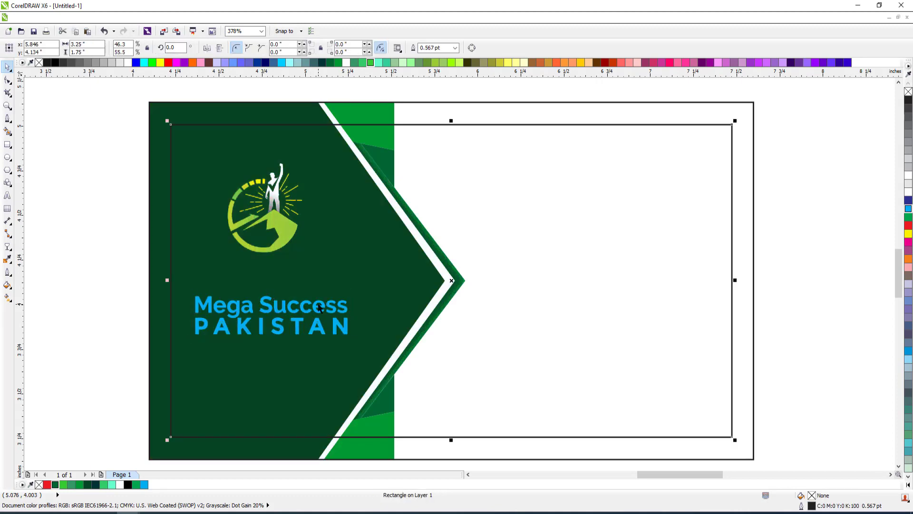
key(Escape)
drag(172, 273, 390, 328)
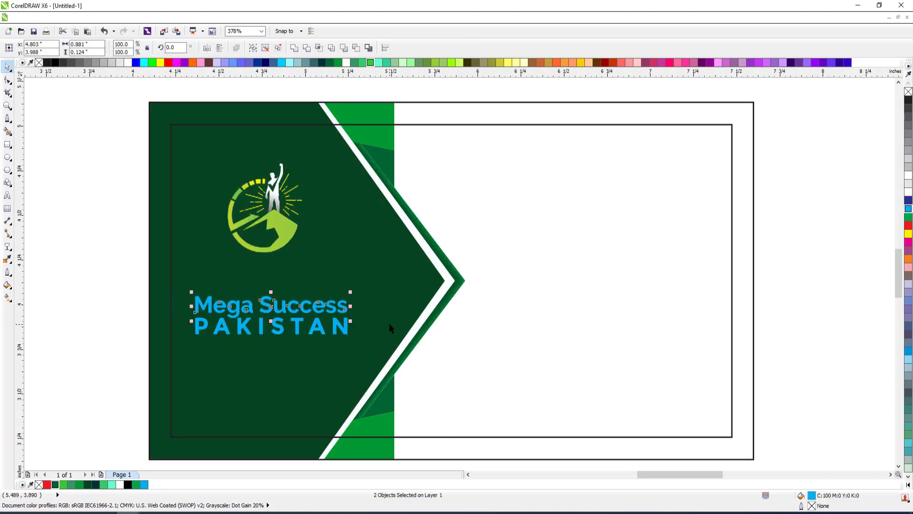
click(908, 195)
key(Escape)
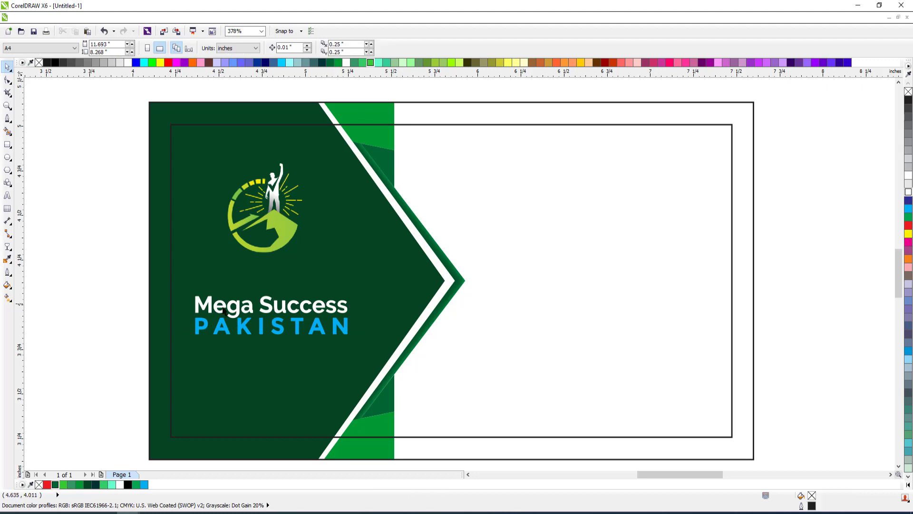
- Fill the "PAKISTAN" line of the company name with yellow (#FFFF00)
drag(167, 307, 418, 357)
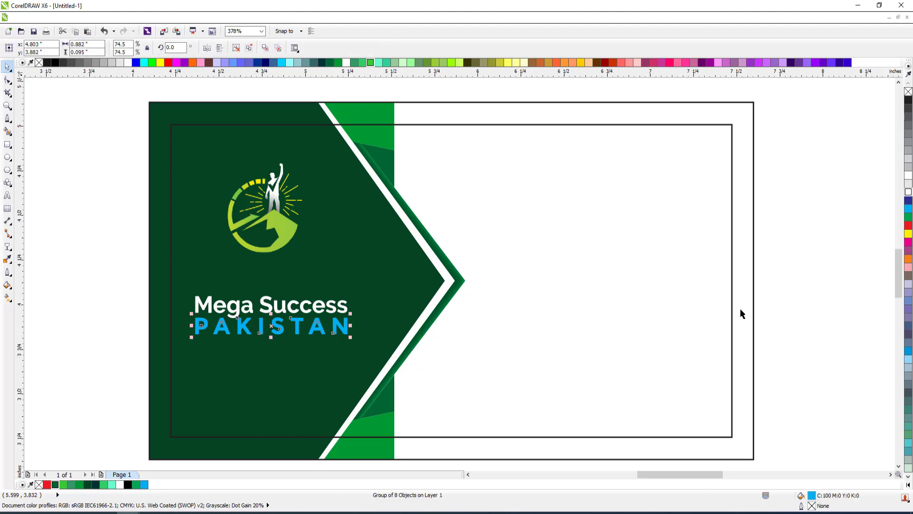
click(908, 234)
click(163, 62)
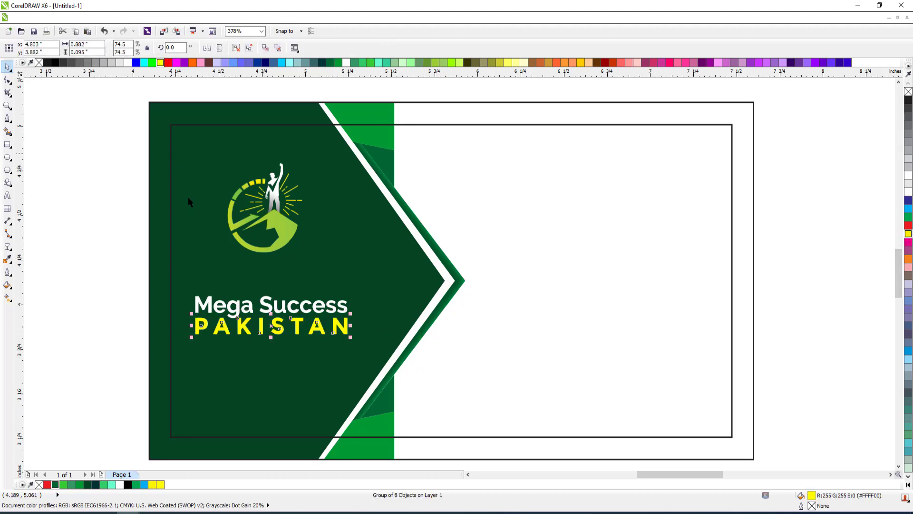
- Set the "Mega Success" fill to RGB white (#FFFFFF), group its words and nudge them slightly up
key(Escape)
drag(150, 269, 389, 337)
key(Escape)
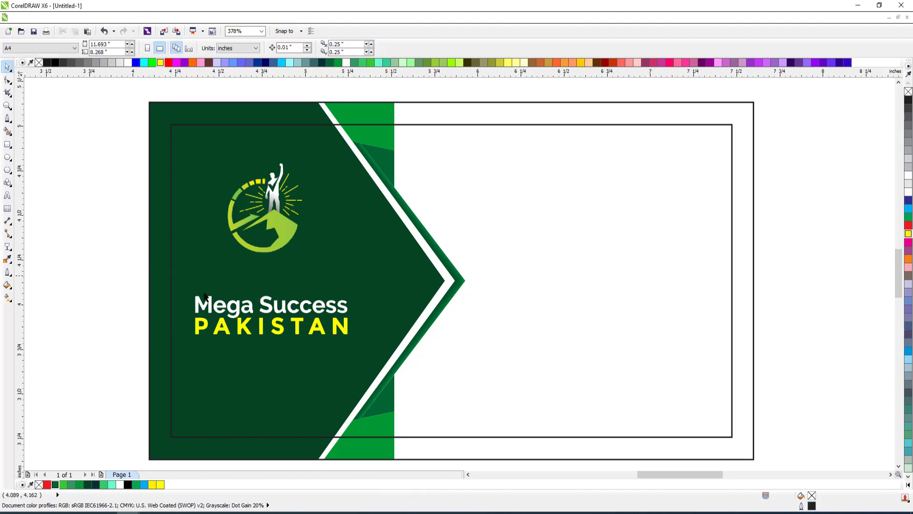
drag(149, 276, 387, 326)
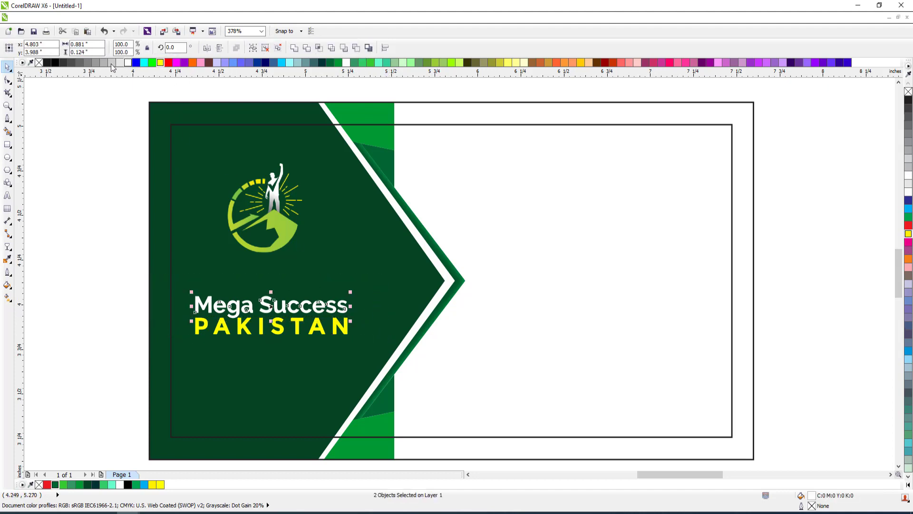
click(129, 65)
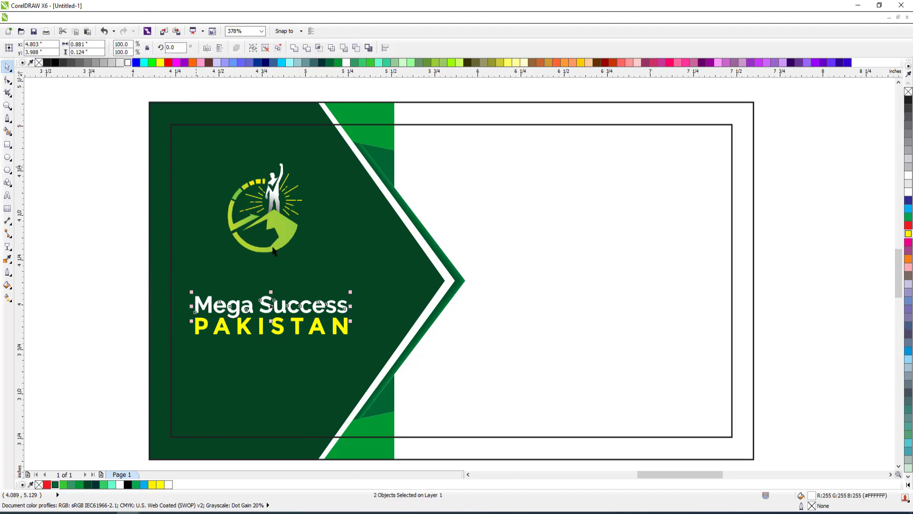
key(ctrl+g)
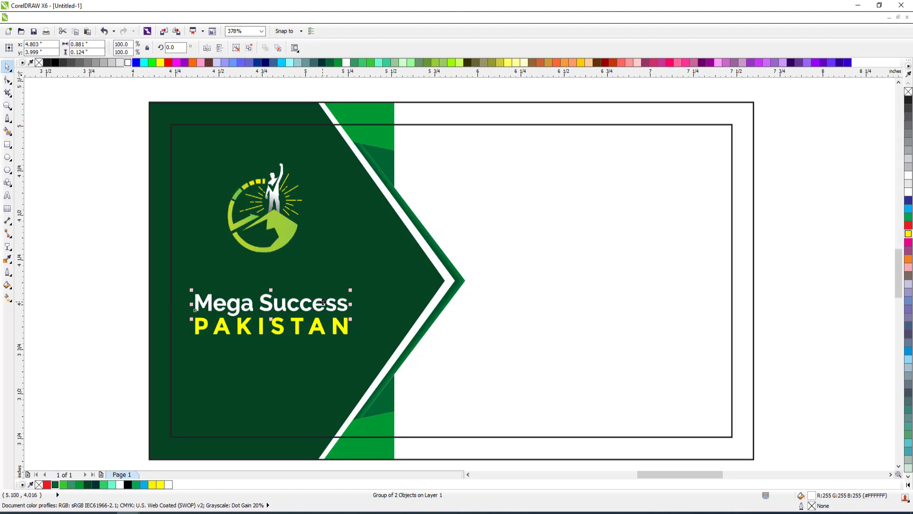
- Group both company name lines and centre them horizontally under the emblem
drag(388, 275, 127, 367)
key(ctrl+g)
shift+click(285, 231)
key(c)
key(Escape)
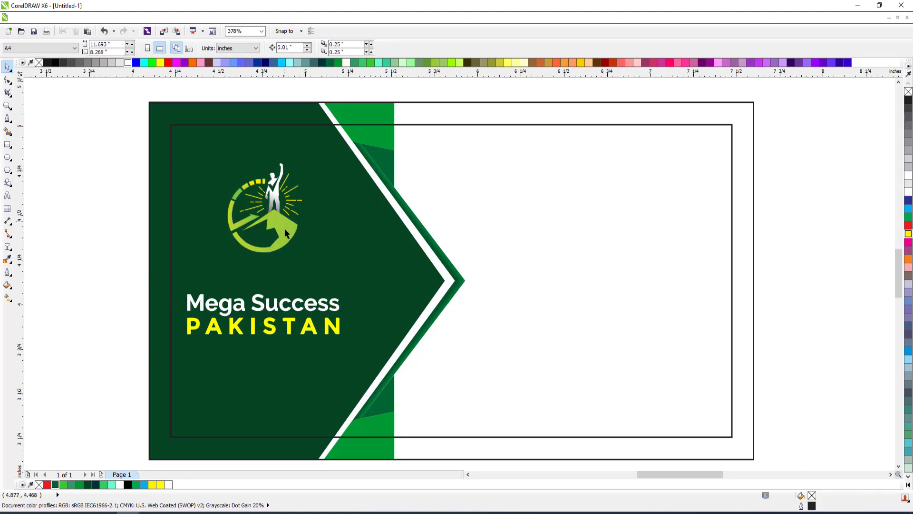
- Enlarge the company name to about 0.97 inches wide, shift it and the emblem slightly right, and centre them on each other
click(326, 308)
drag(345, 290, 361, 287)
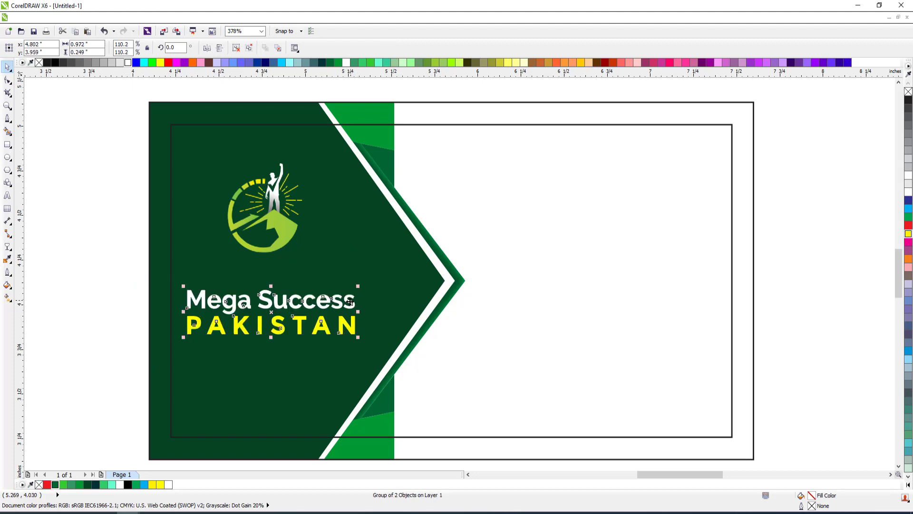
drag(309, 305, 316, 304)
shift+click(283, 227)
drag(283, 227, 298, 237)
shift+click(289, 301)
key(c)
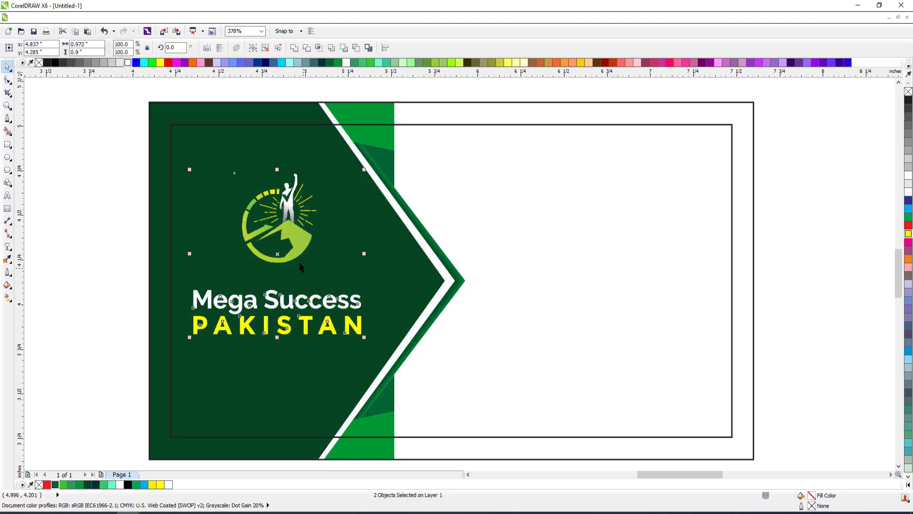
- Move the contact details group onto the card's white area and enlarge it to about 1.04 by 1.21 inches
key(Escape)
scroll(289, 245, down, 3)
key(F2)
scroll(418, 288, up, 3)
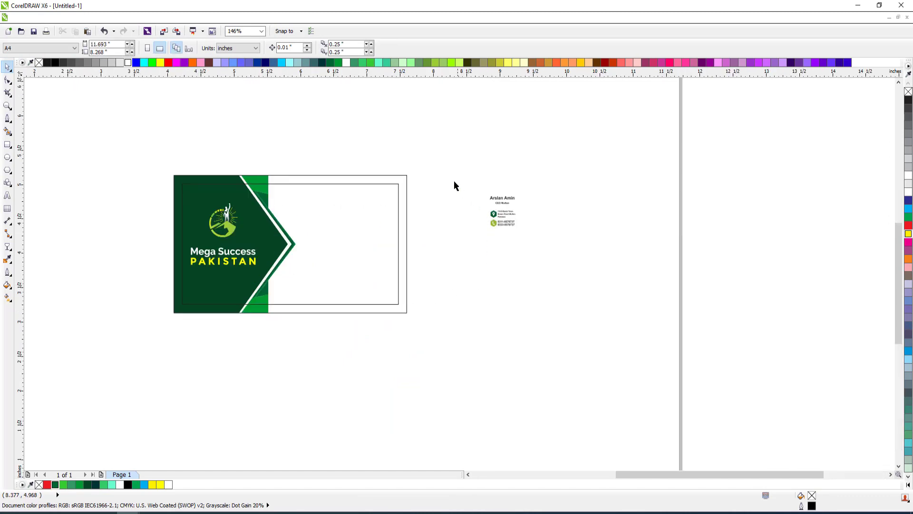
click(500, 216)
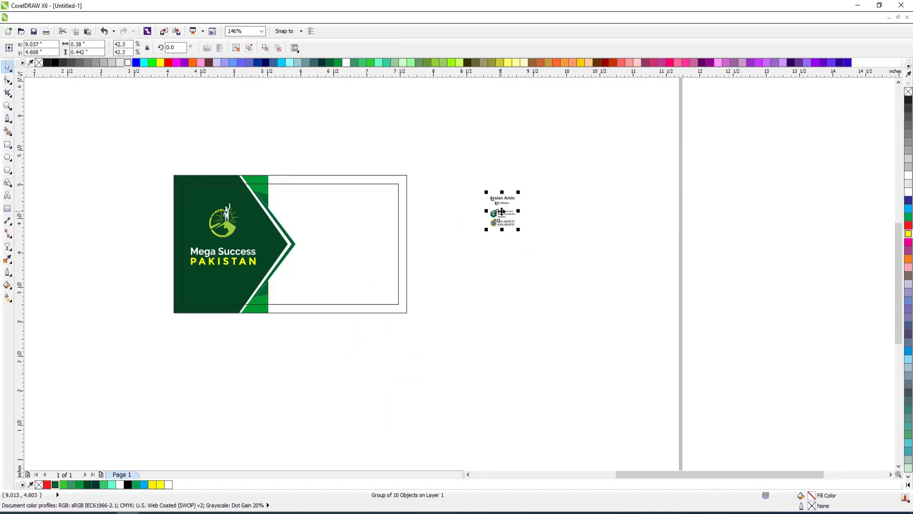
drag(502, 211, 359, 204)
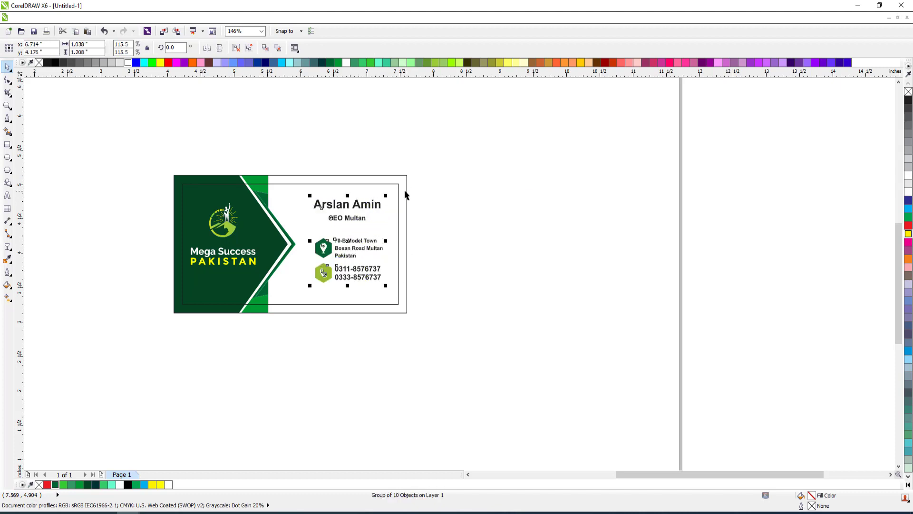
- Centre the contact details group vertically on the card and shift it slightly left within the white area
shift+click(406, 192)
key(e)
key(Escape)
scroll(375, 213, down, 1)
key(F2)
drag(218, 189, 480, 293)
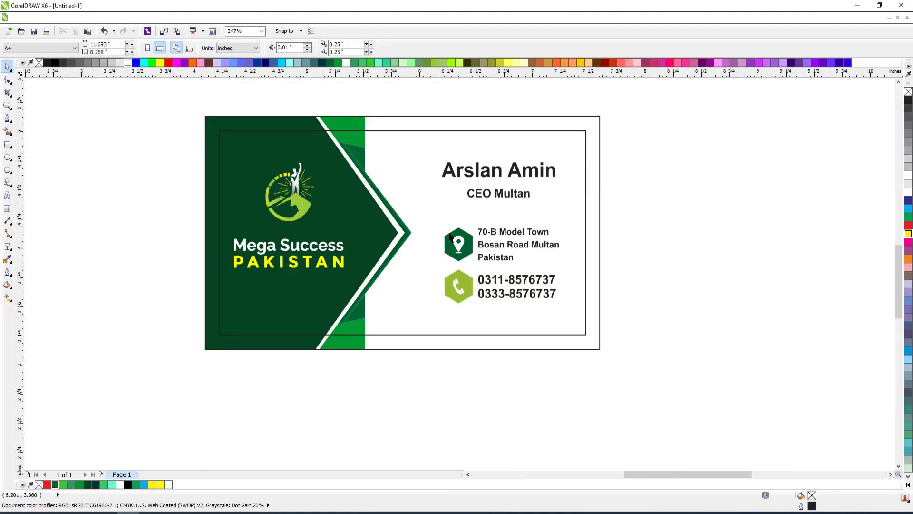
click(471, 176)
drag(490, 172, 480, 172)
key(Escape)
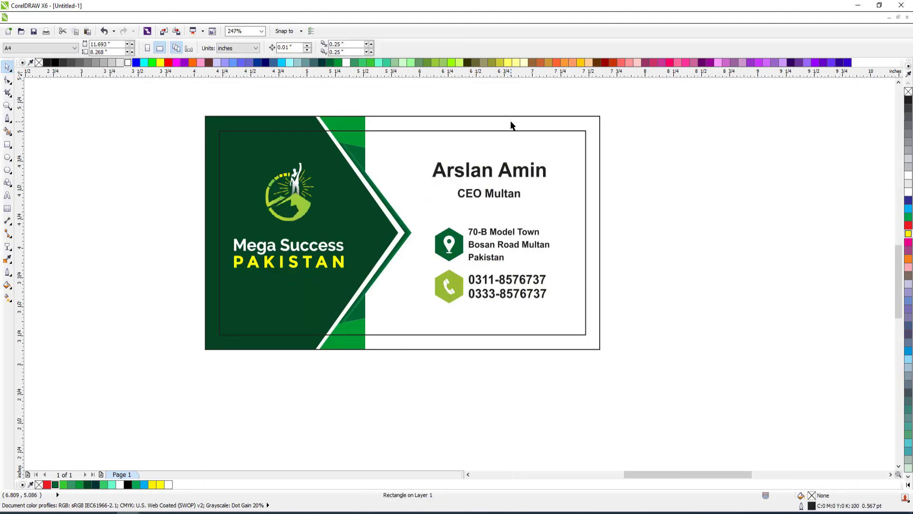
- Make a 0.226 by 2 inch strip from the card rectangle along its right edge, filled light grey (#CCCCCC) without an outline
click(510, 123)
drag(201, 231, 570, 242)
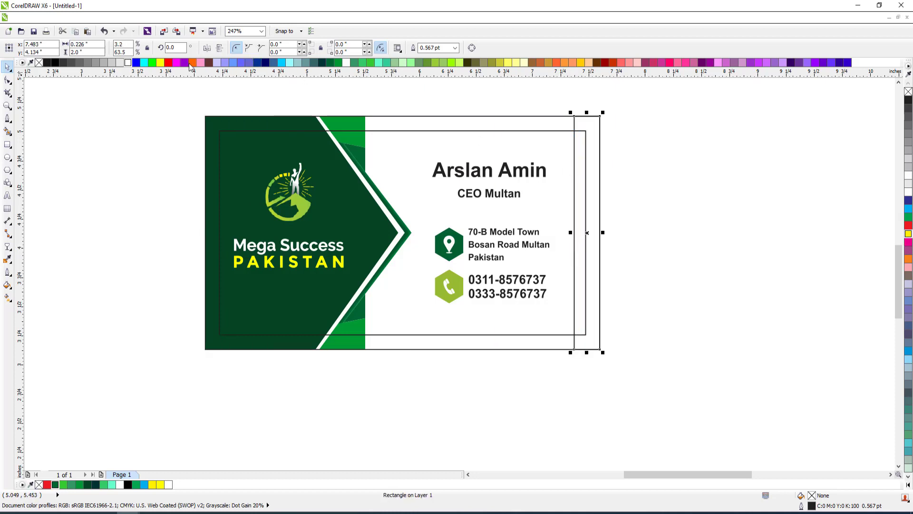
click(112, 63)
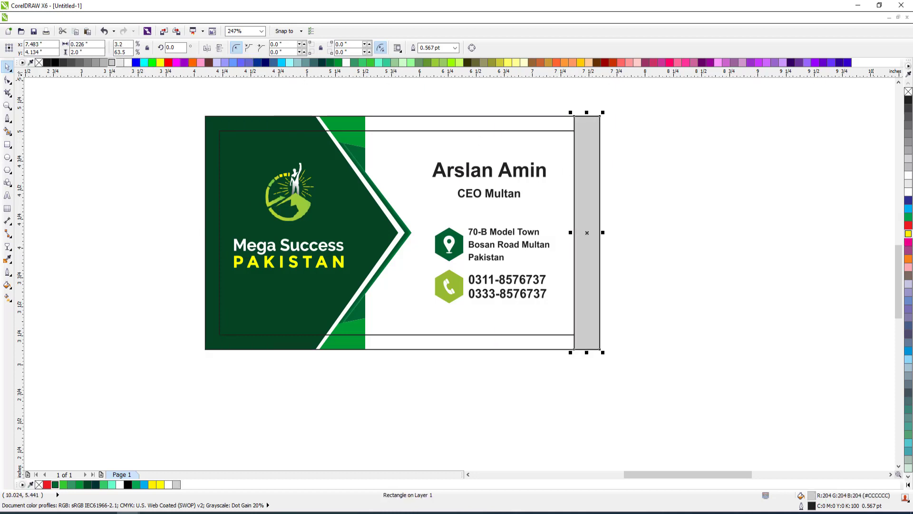
- Bring the inner margin rectangle to the front and change the right-edge strip's fill to peach (#FFCC99)
click(554, 134)
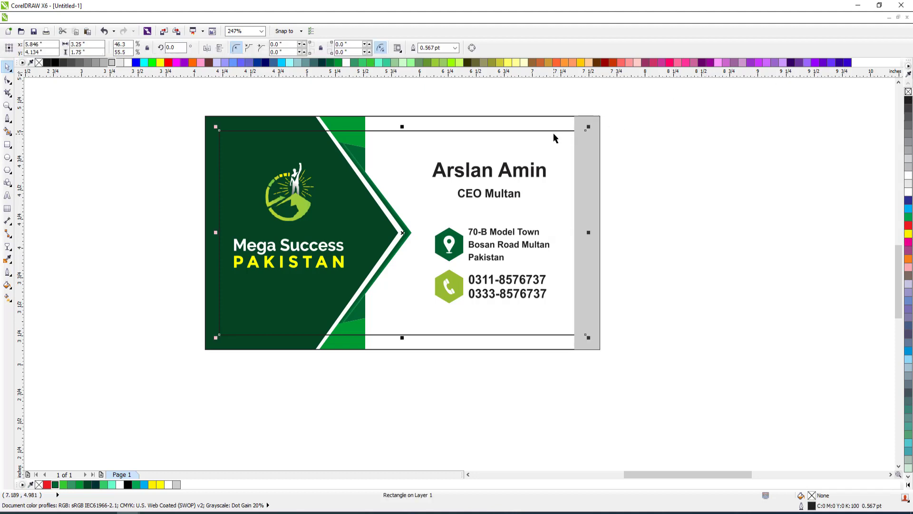
key(shift+Page_Up)
click(621, 129)
click(589, 122)
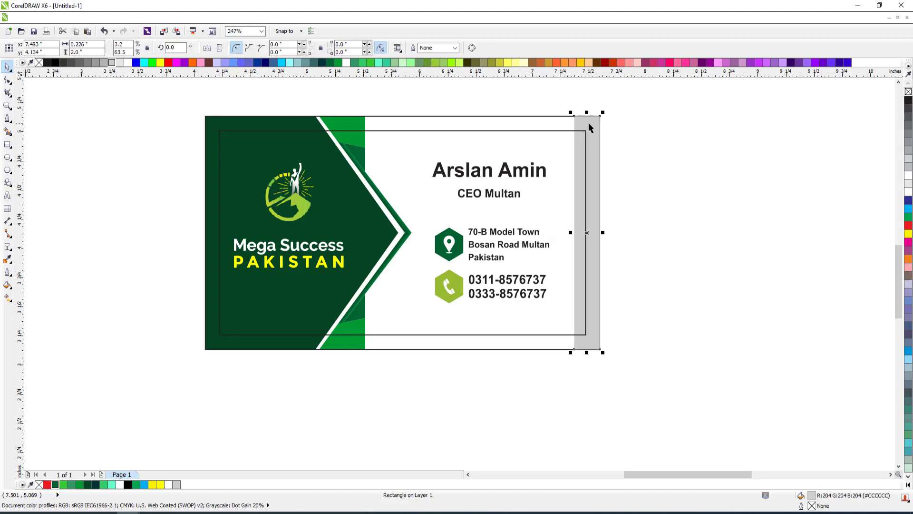
click(589, 63)
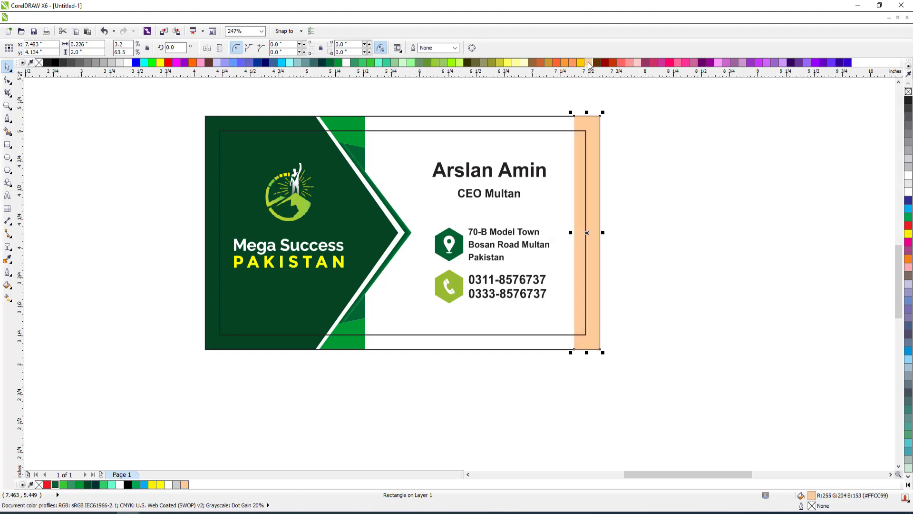
click(649, 111)
- Enlarge the contact details group about its centre to about 1.09 by 1.26 inches
click(525, 167)
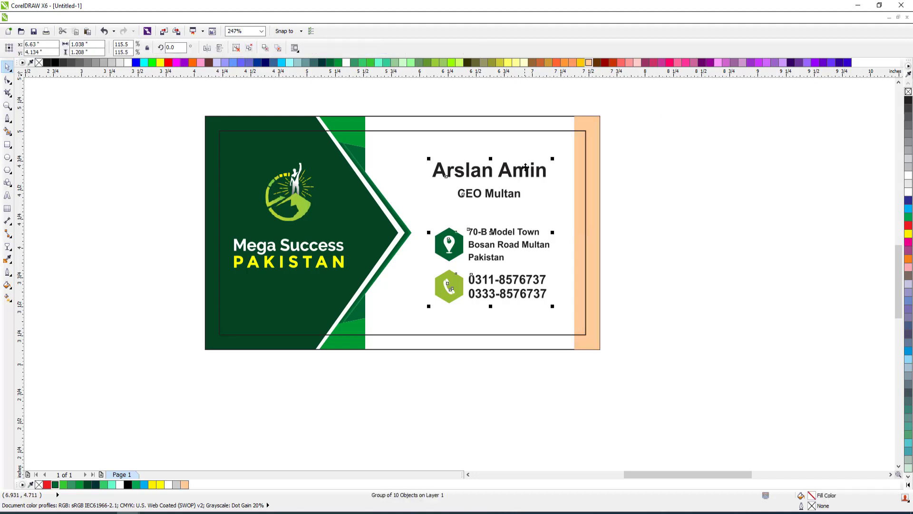
shift+click(539, 125)
key(Escape)
click(543, 170)
drag(553, 158, 559, 152)
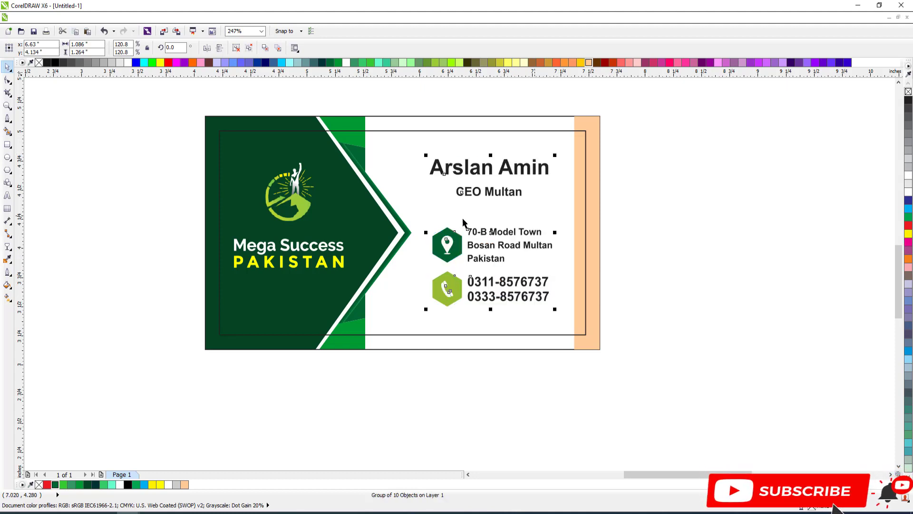
drag(396, 208, 561, 329)
key(ctrl+g)
key(ctrl+z)
key(Escape)
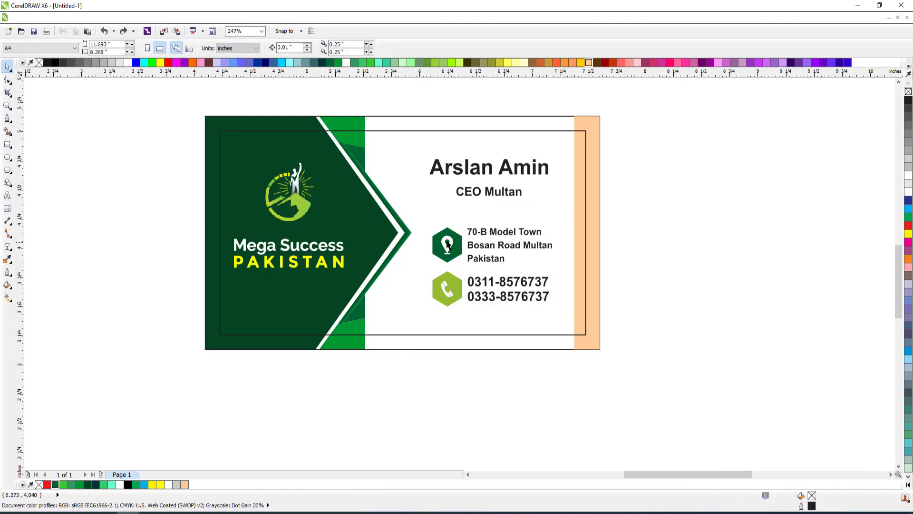
- Shift the address and phone details slightly down and enlarge the name and job title to about 1.27 by 0.38 inches
drag(408, 208, 594, 317)
drag(544, 248, 544, 253)
drag(399, 147, 569, 204)
drag(426, 198, 405, 204)
drag(554, 154, 556, 153)
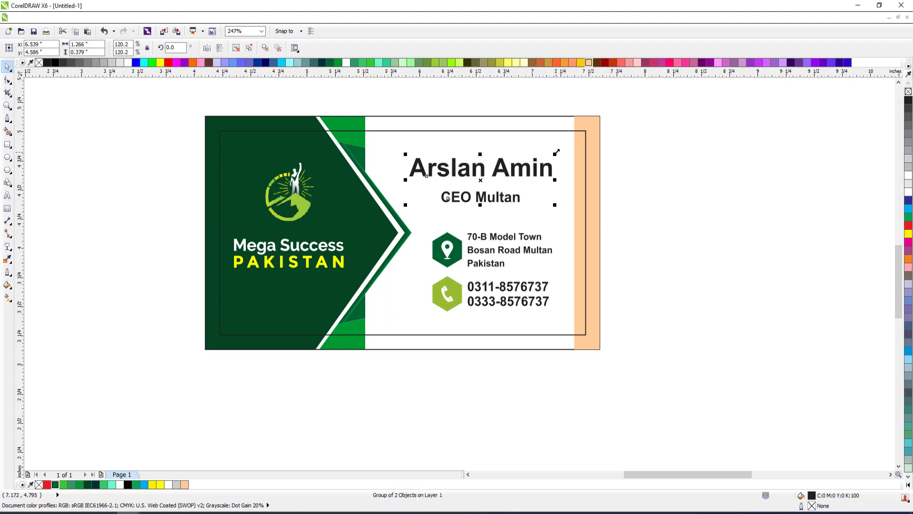
click(512, 202)
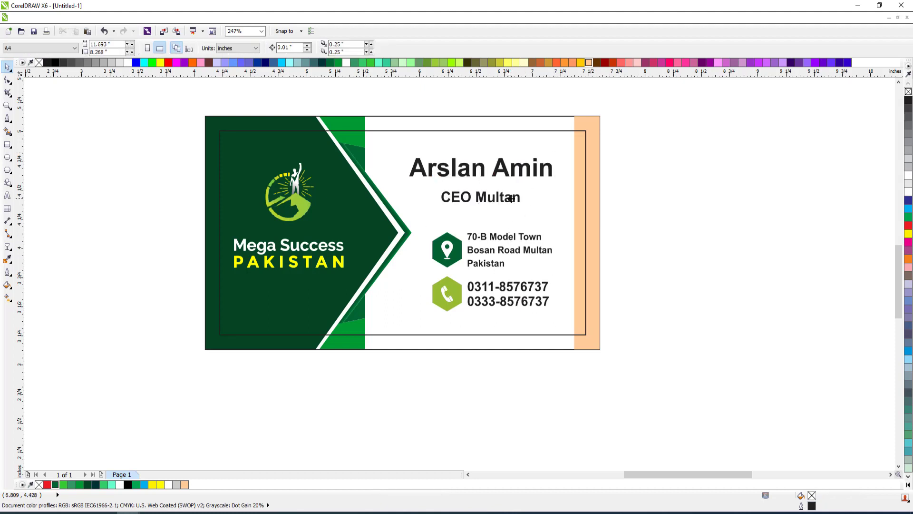
key(Escape)
- Shrink the address and phone group to about 1 inch wide and ungroup it
drag(390, 136, 569, 321)
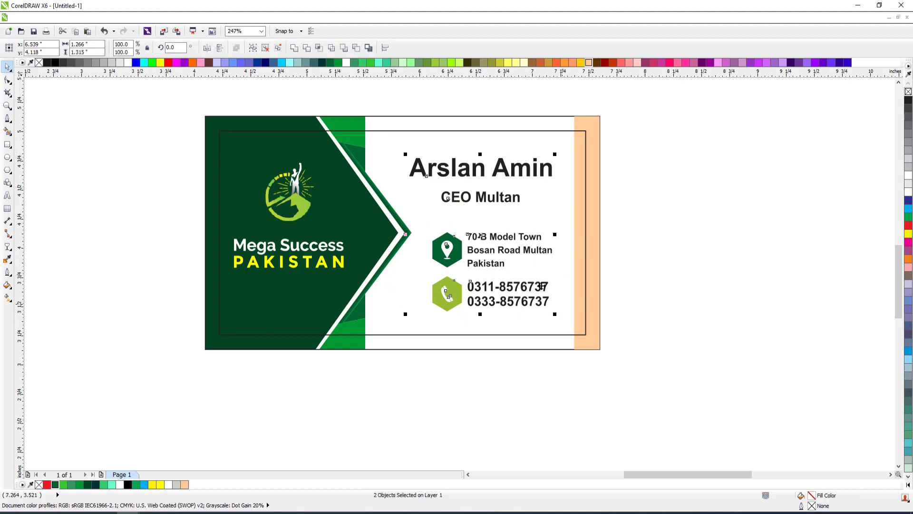
key(Escape)
click(516, 242)
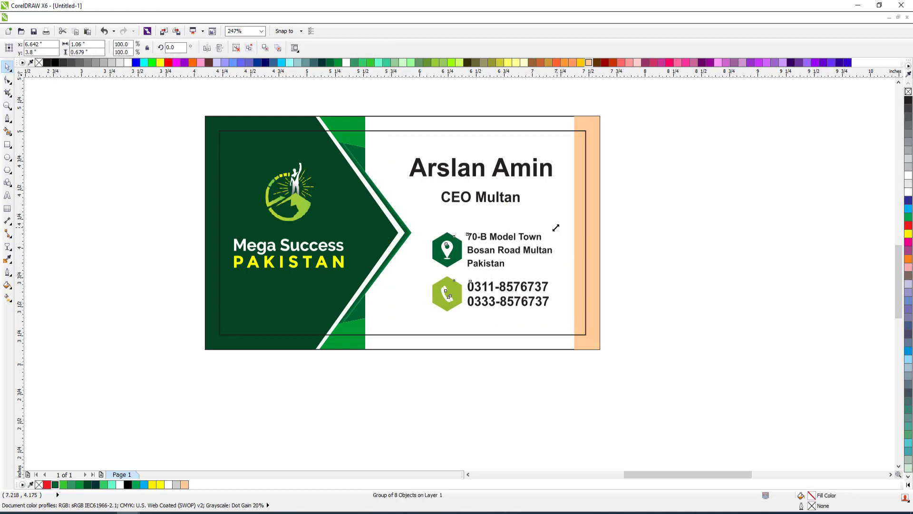
drag(556, 228, 552, 230)
key(ctrl+u)
key(Escape)
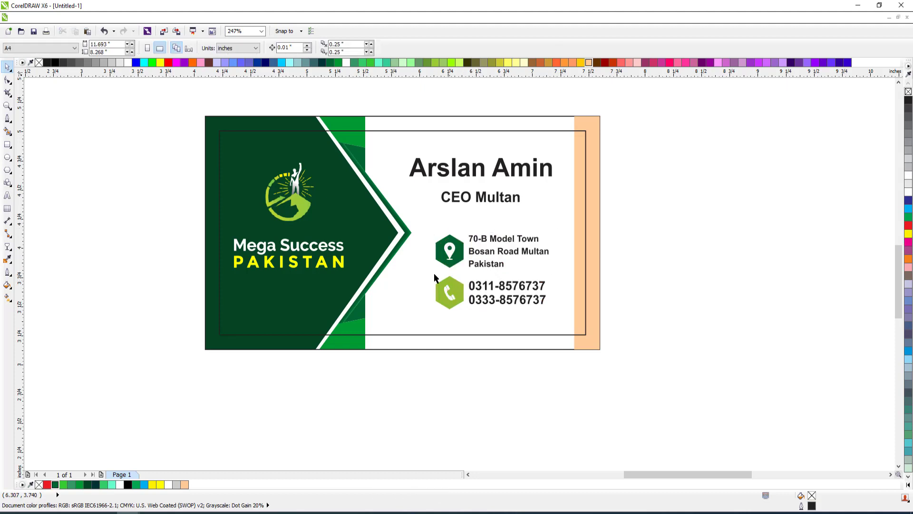
drag(432, 273, 561, 308)
key(ctrl+g)
key(ctrl+z)
key(Escape)
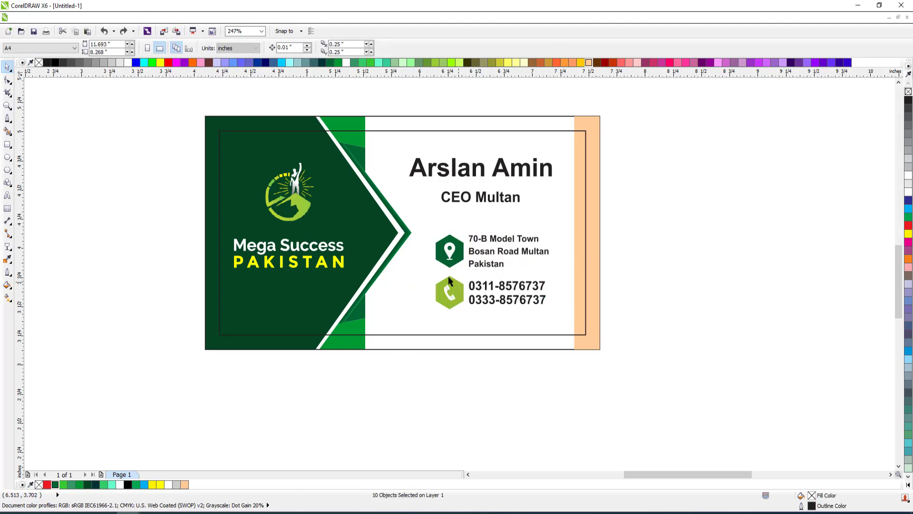
- Nudge the phone icon and numbers slightly down, and group the phone row and the address row separately
drag(398, 261, 609, 336)
drag(544, 283, 543, 286)
key(ctrl+g)
drag(410, 208, 598, 276)
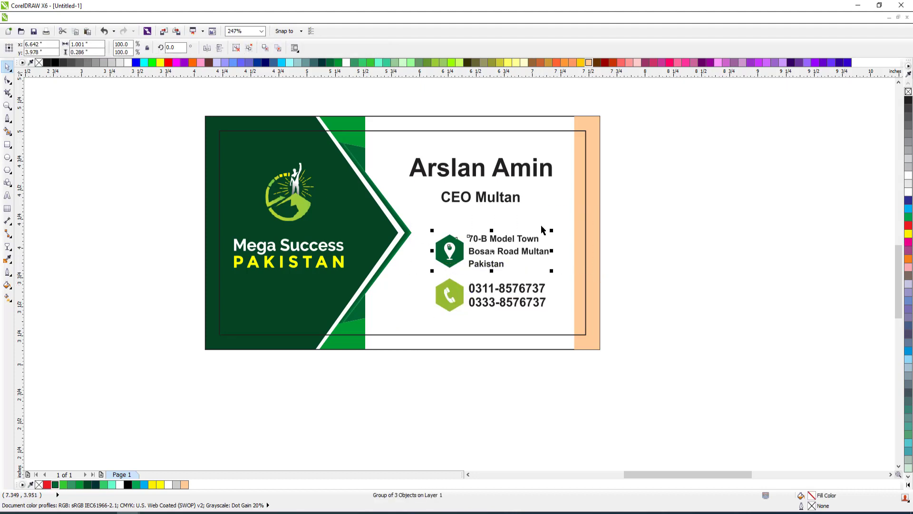
- Nudge the name and job title slightly down, group all contact details and centre them vertically on the inner margin rectangle
click(514, 203)
drag(514, 200, 513, 205)
drag(389, 141, 574, 340)
key(ctrl+g)
shift+click(571, 257)
key(e)
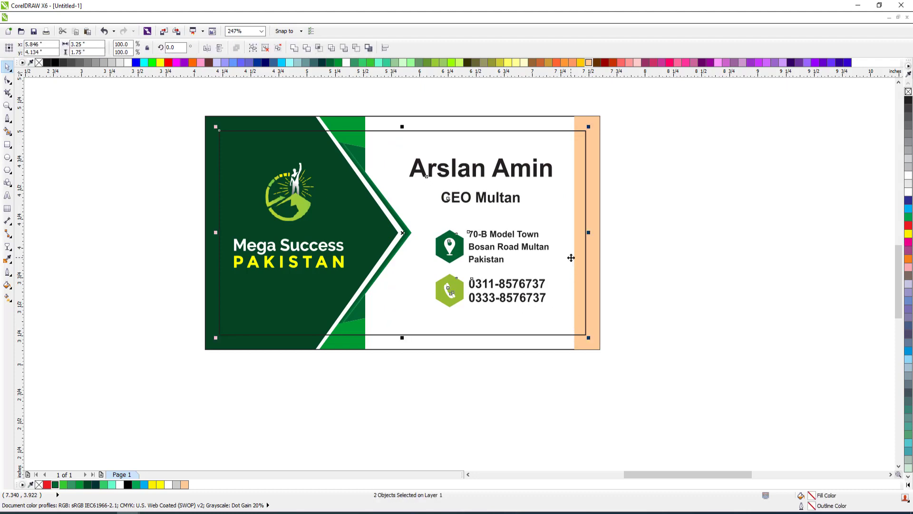
key(Escape)
- Select the peach strip along the card's right edge
click(579, 173)
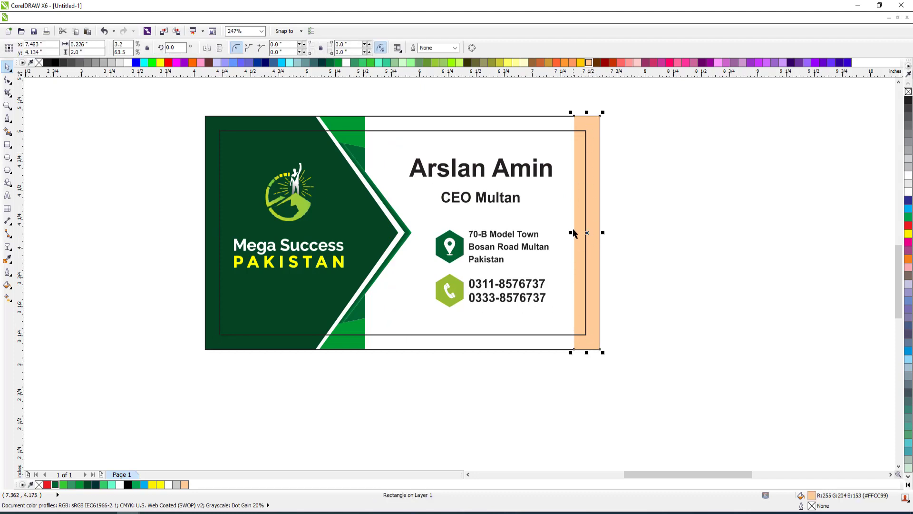